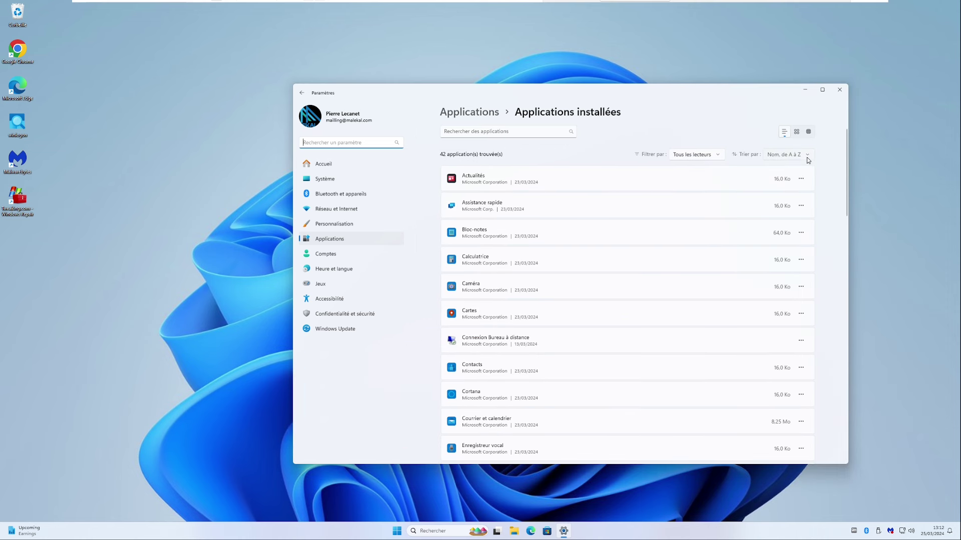
Step: Check the available sort orders for the installed applications, reposition the Settings window and close it
{"action": "left_click", "coordinate": [807, 159]}
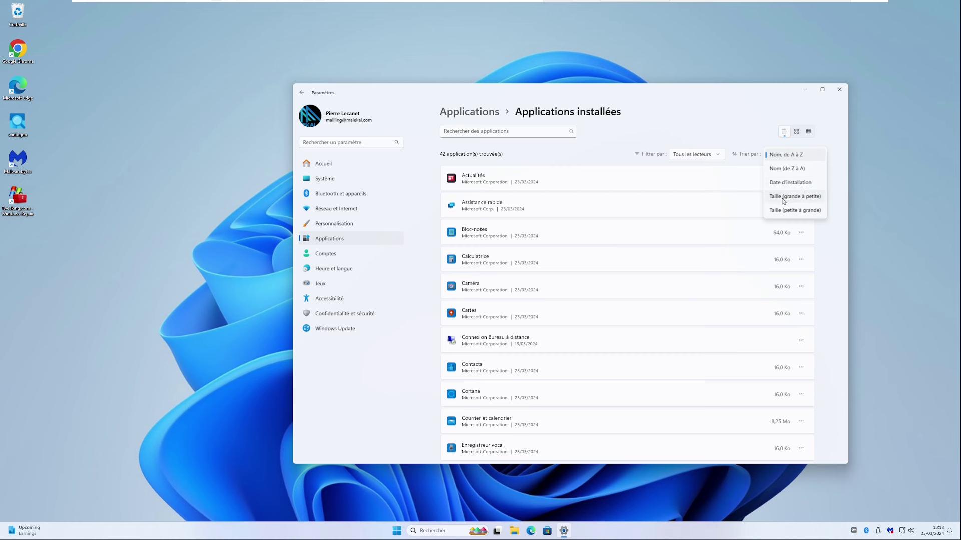
{"action": "left_click", "coordinate": [736, 124]}
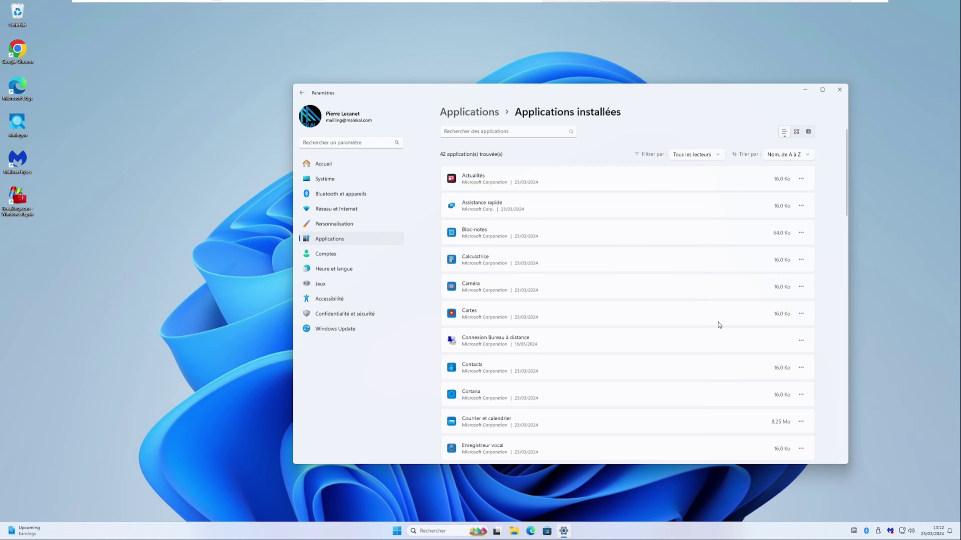
{"action": "left_click_drag", "start_coordinate": [679, 95], "coordinate": [605, 79]}
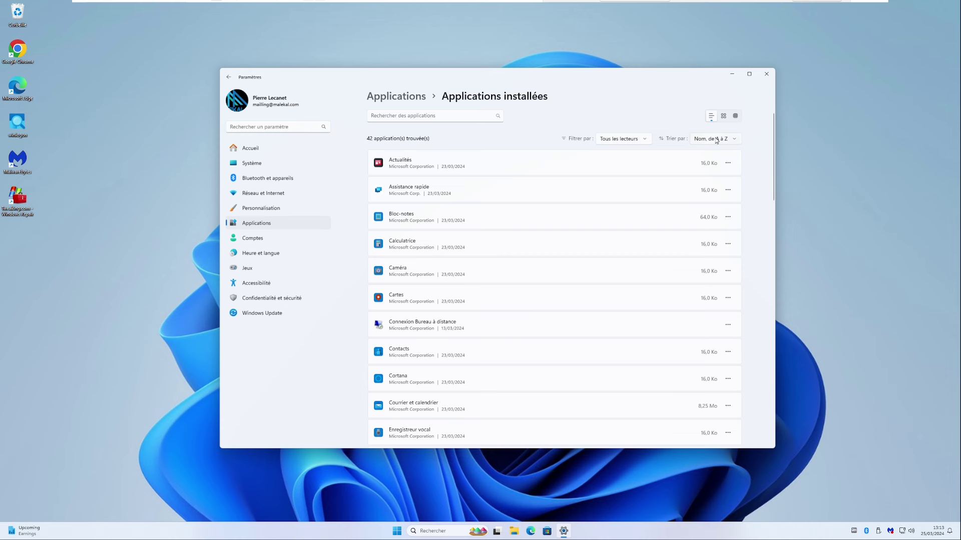
{"action": "left_click", "coordinate": [767, 75]}
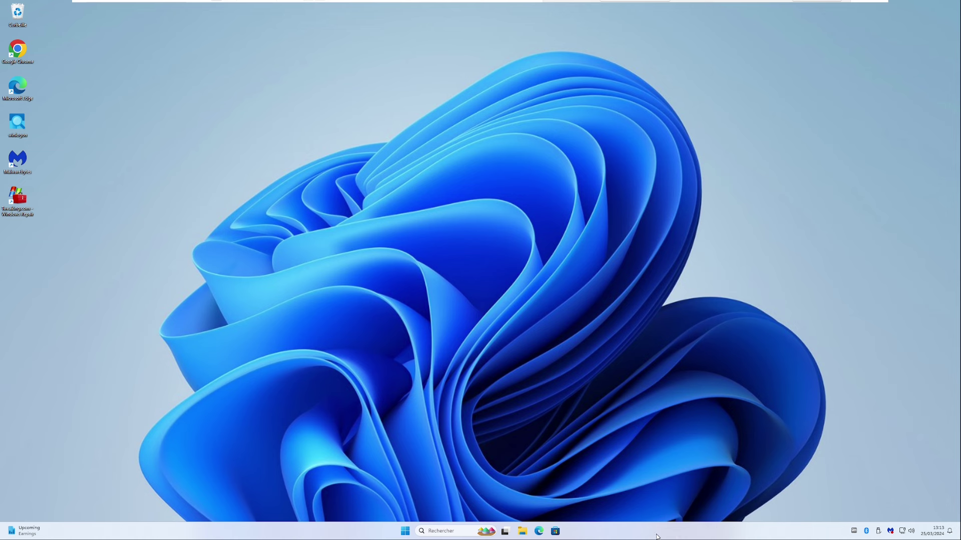
Step: Open Task Manager's list of startup applications and widen the startup impact column to fit its heading
{"action": "right_click", "coordinate": [681, 535]}
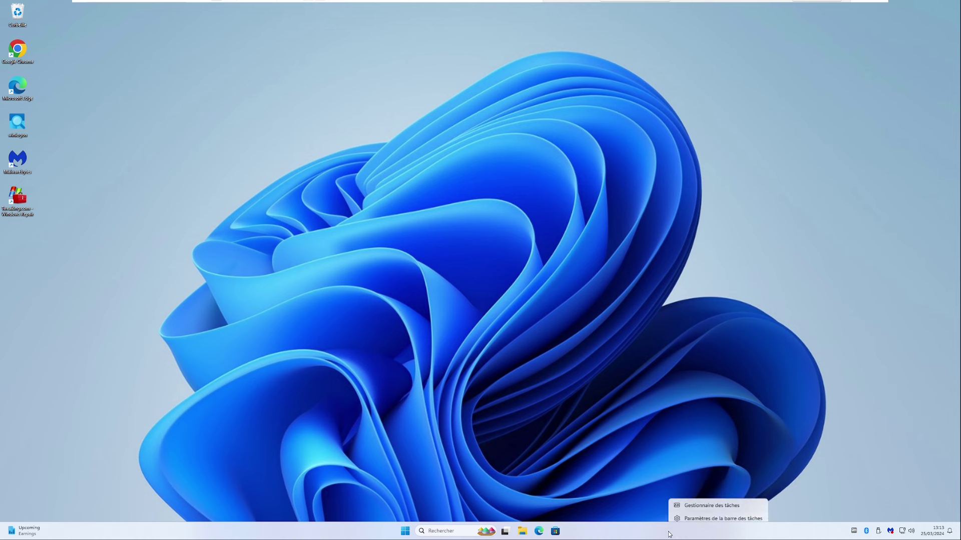
{"action": "left_click", "coordinate": [722, 503]}
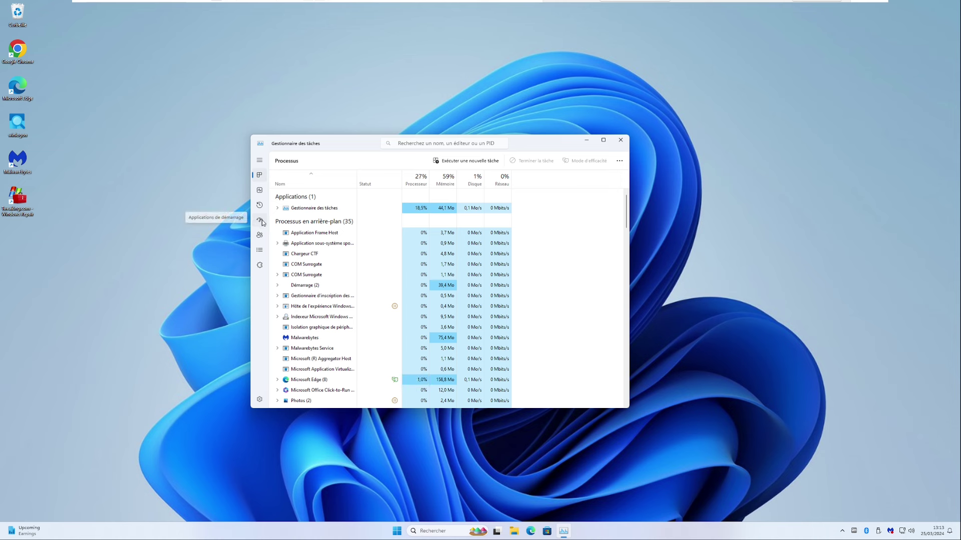
{"action": "left_click", "coordinate": [259, 160]}
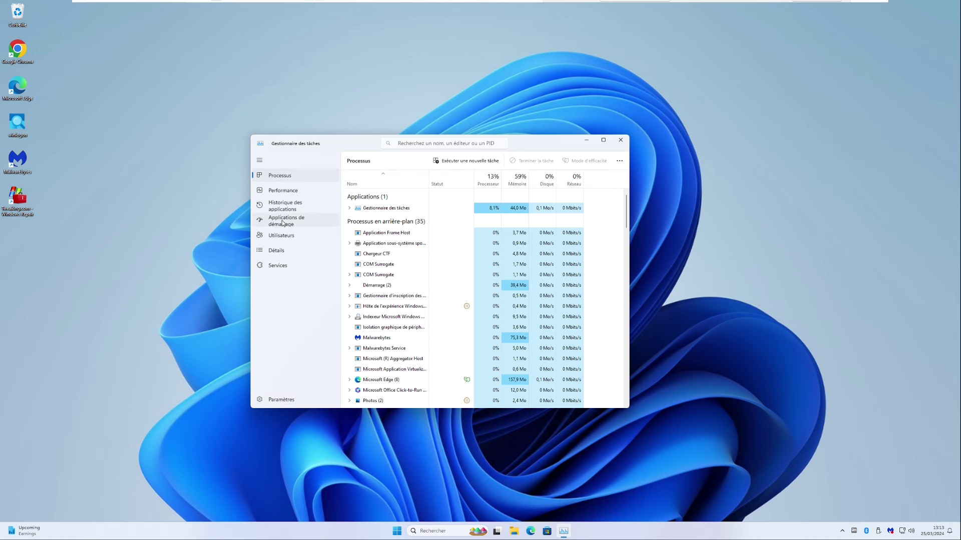
{"action": "left_click", "coordinate": [283, 223]}
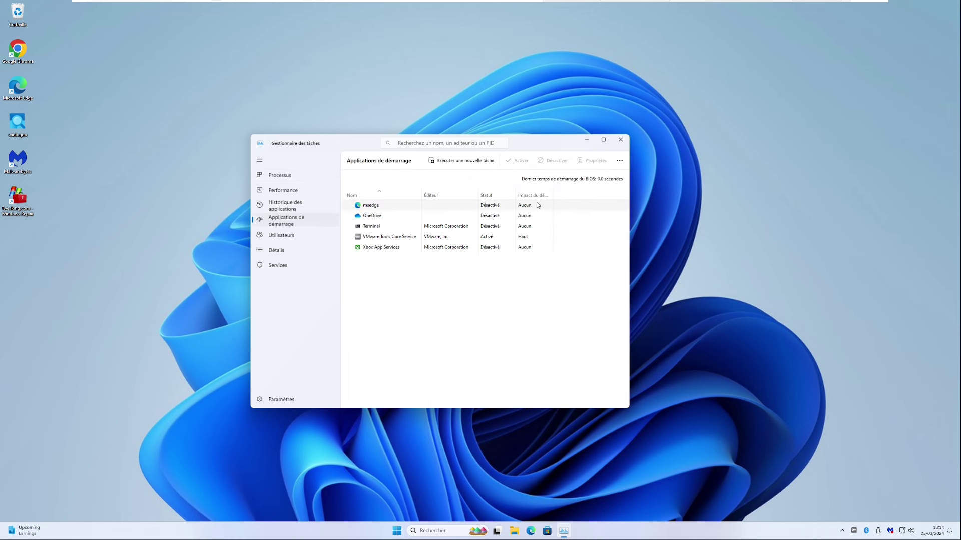
{"action": "double_click", "coordinate": [553, 195]}
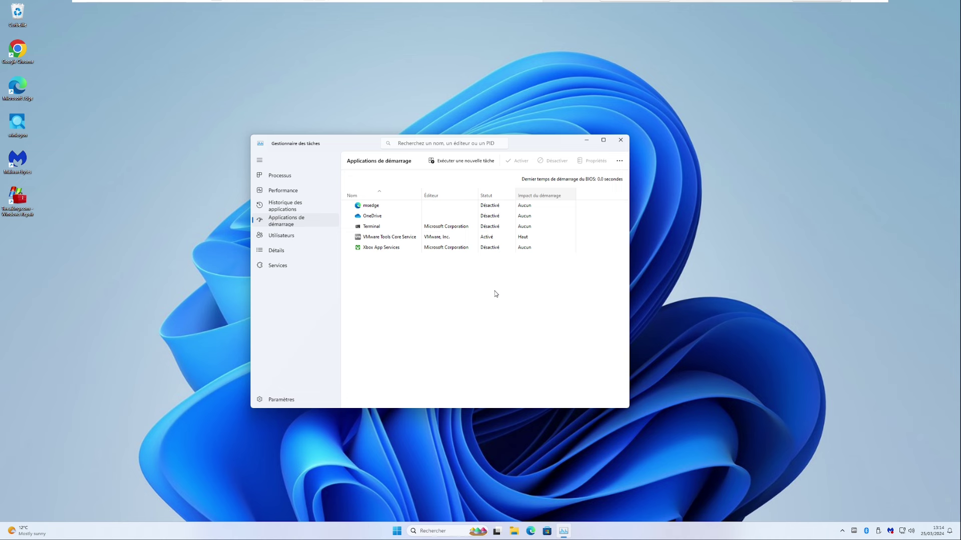
Step: Examine the enable and disable actions offered for the msedge and VMware Tools Core Service startup entries
{"action": "right_click", "coordinate": [379, 208]}
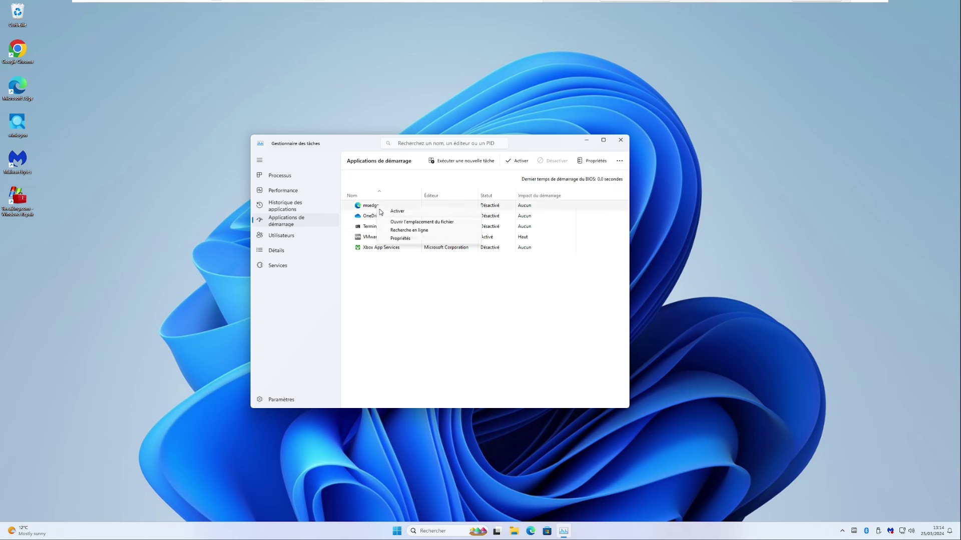
{"action": "left_click", "coordinate": [505, 331]}
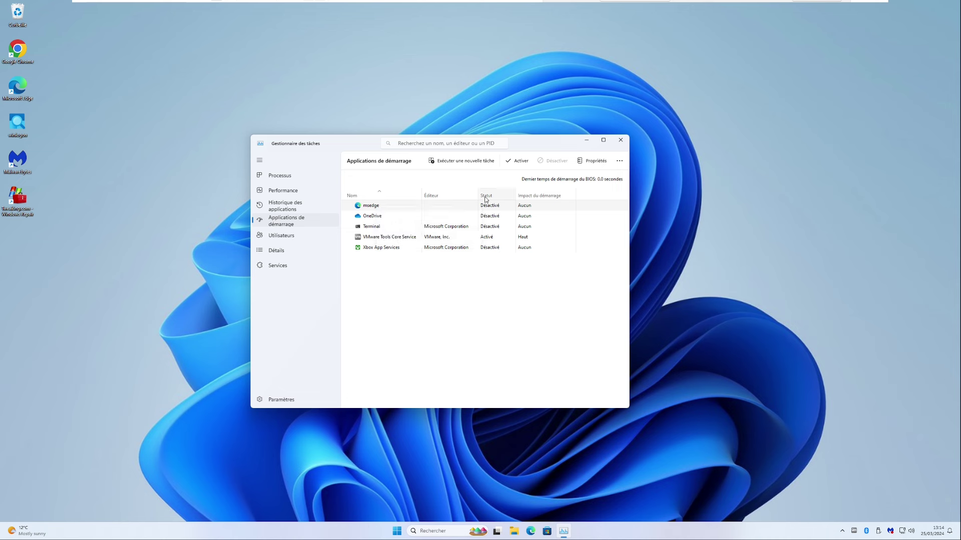
{"action": "right_click", "coordinate": [493, 238]}
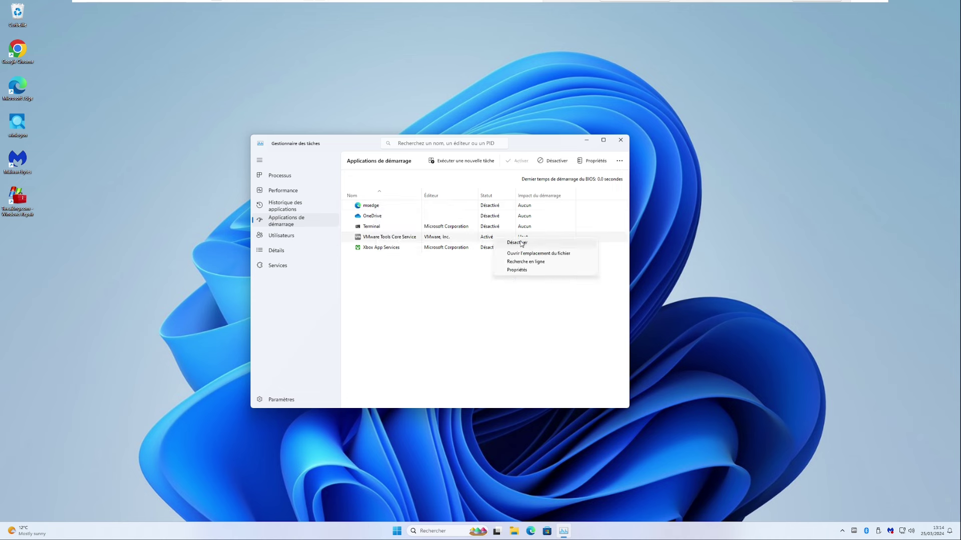
{"action": "left_click", "coordinate": [446, 310]}
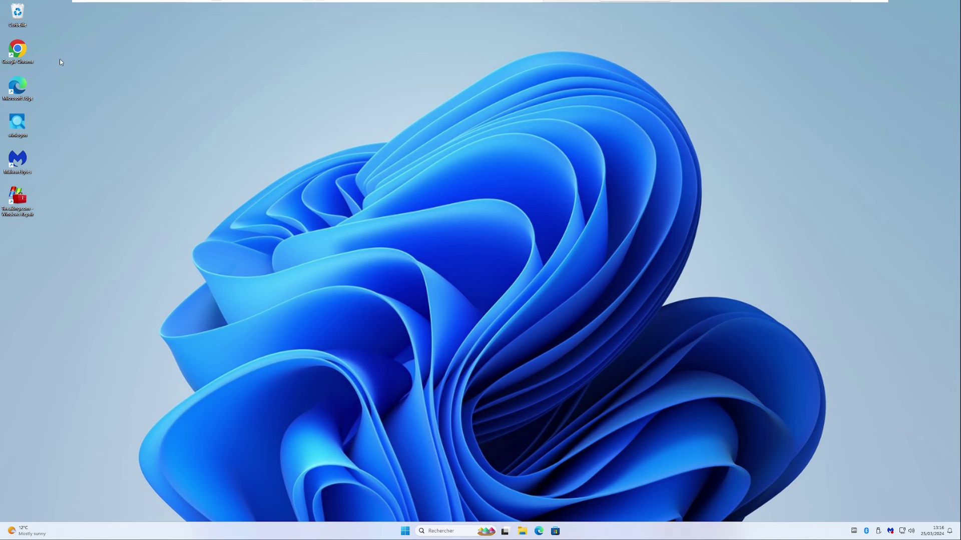
Step: Launch Google Chrome, then enlarge its window and place it near the centre of the desktop
{"action": "double_click", "coordinate": [19, 50]}
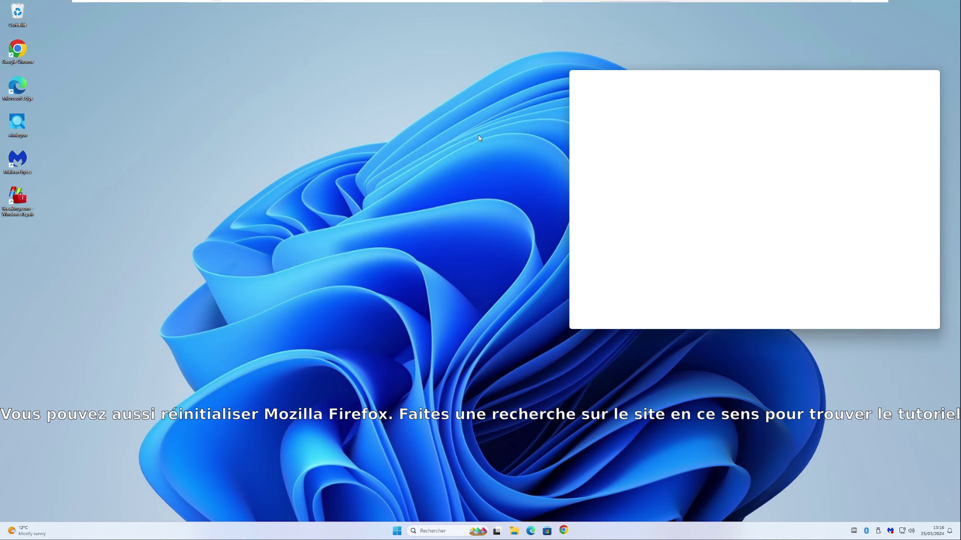
{"action": "left_click_drag", "start_coordinate": [706, 83], "coordinate": [363, 69]}
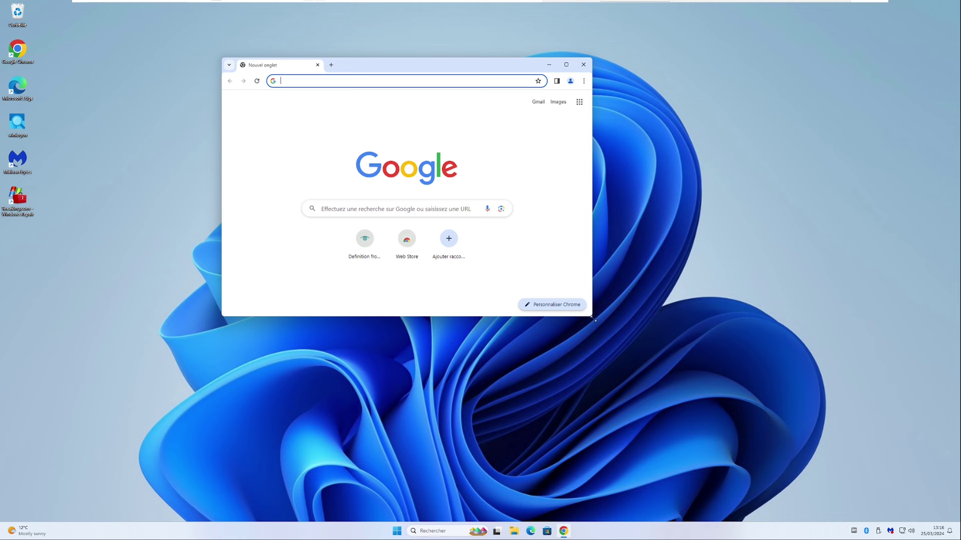
{"action": "left_click_drag", "start_coordinate": [593, 319], "coordinate": [785, 365]}
{"action": "left_click_drag", "start_coordinate": [519, 66], "coordinate": [461, 81]}
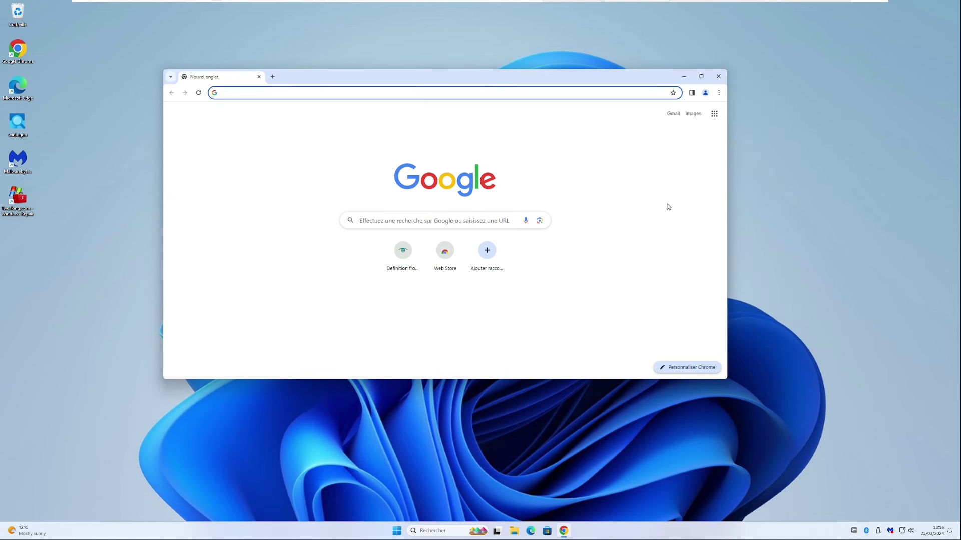
Step: Open Chrome's reset settings page and choose to restore the default settings
{"action": "left_click", "coordinate": [718, 93]}
{"action": "mouse_move", "coordinate": [686, 316]}
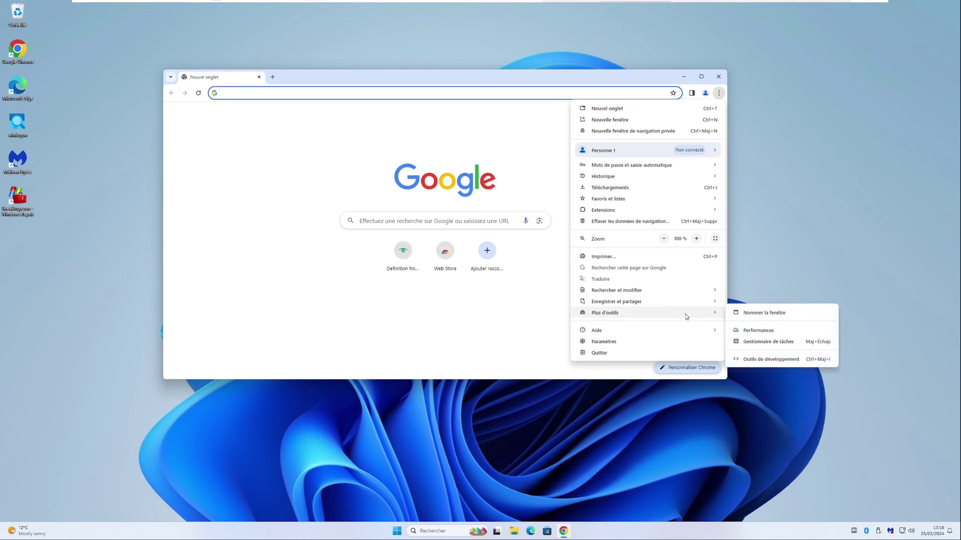
{"action": "left_click", "coordinate": [642, 339]}
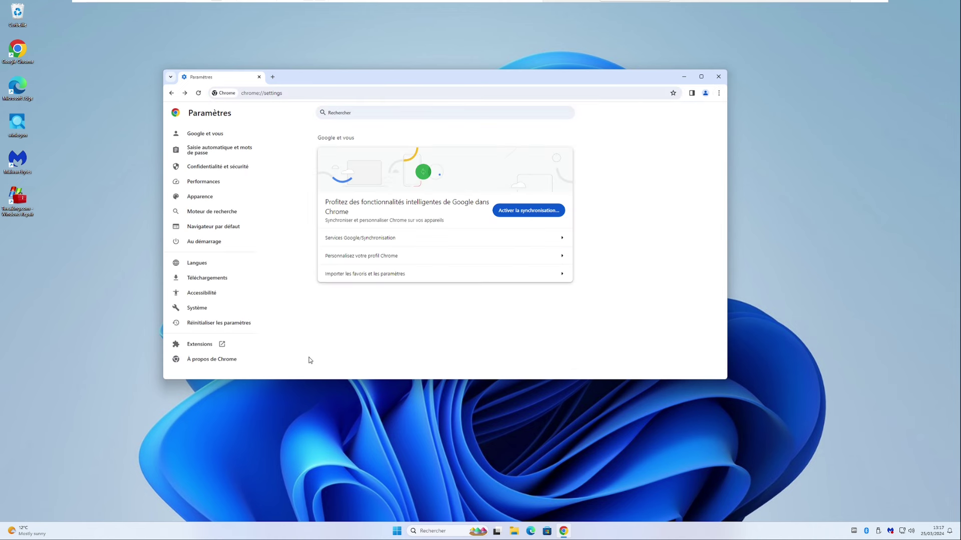
{"action": "left_click", "coordinate": [216, 323]}
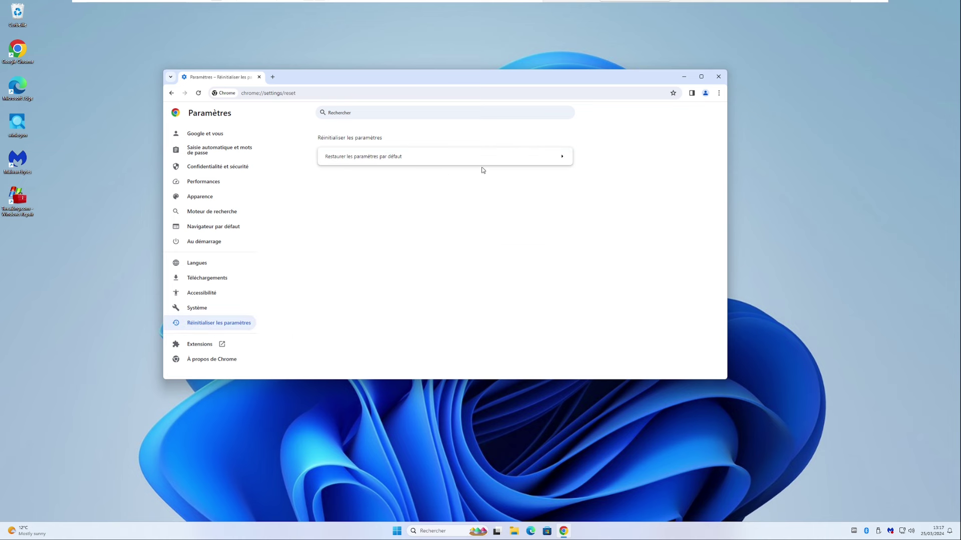
{"action": "left_click", "coordinate": [563, 157]}
{"action": "left_click", "coordinate": [499, 271]}
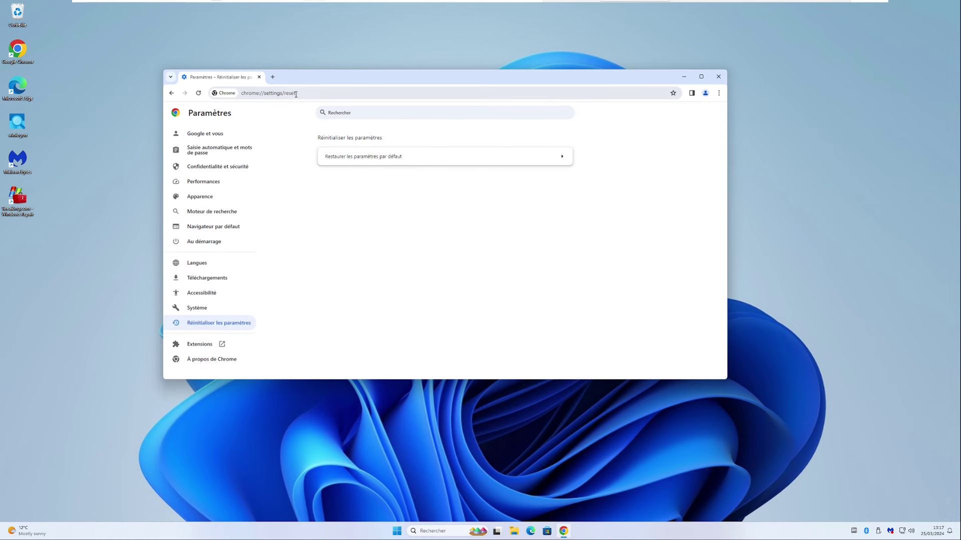
Step: Open the page for managing Chrome's installed extensions
{"action": "left_click", "coordinate": [718, 93]}
{"action": "mouse_move", "coordinate": [681, 215]}
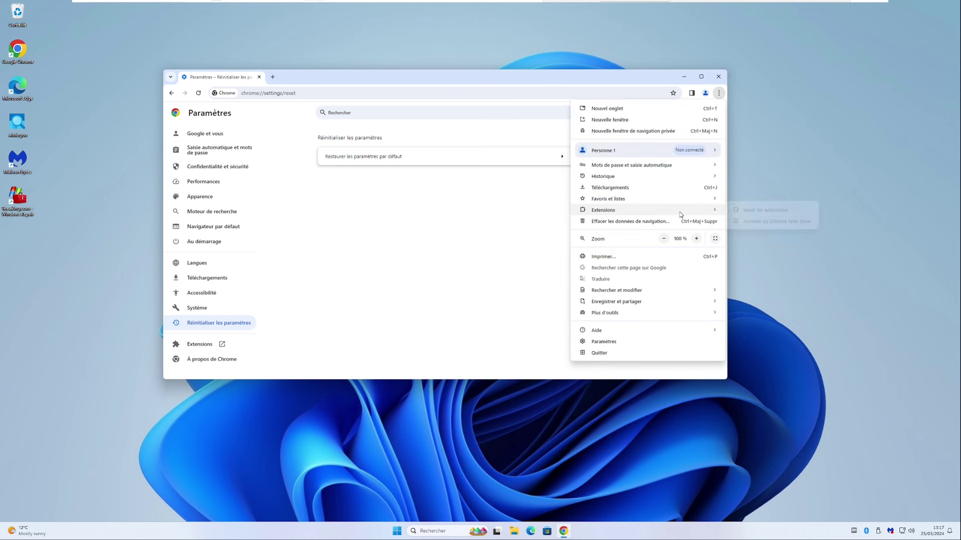
{"action": "left_click", "coordinate": [792, 211]}
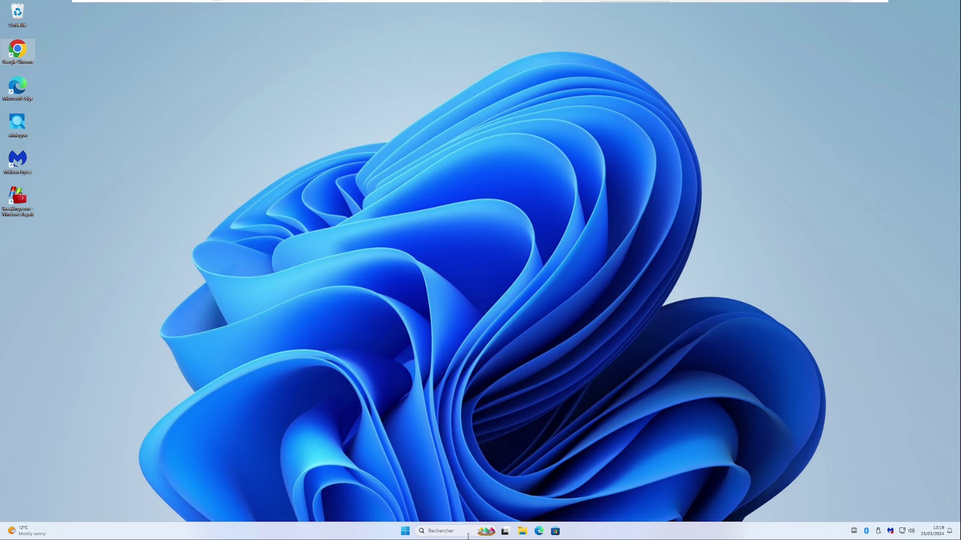
Step: Check the free space of local disk C: under Ce PC in File Explorer and close the window
{"action": "left_click", "coordinate": [611, 444]}
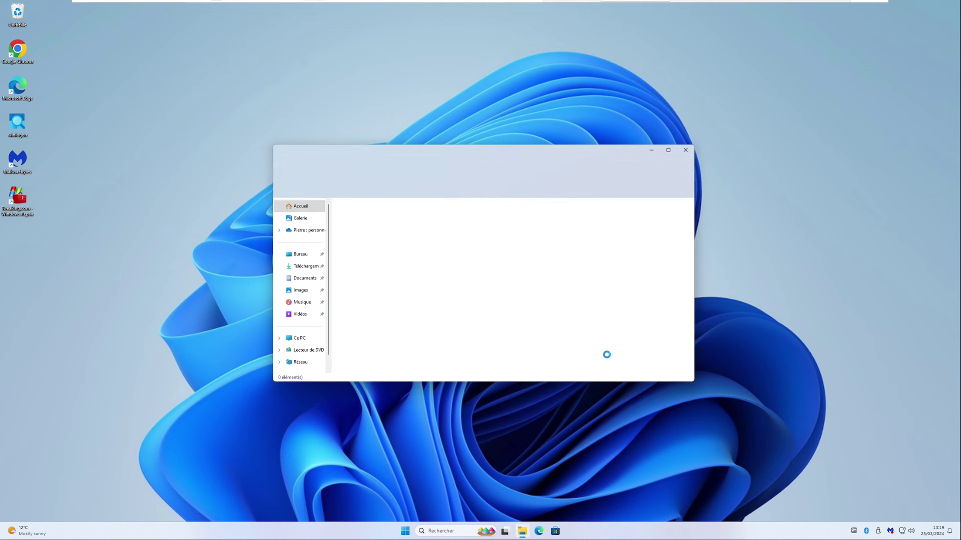
{"action": "left_click", "coordinate": [307, 339]}
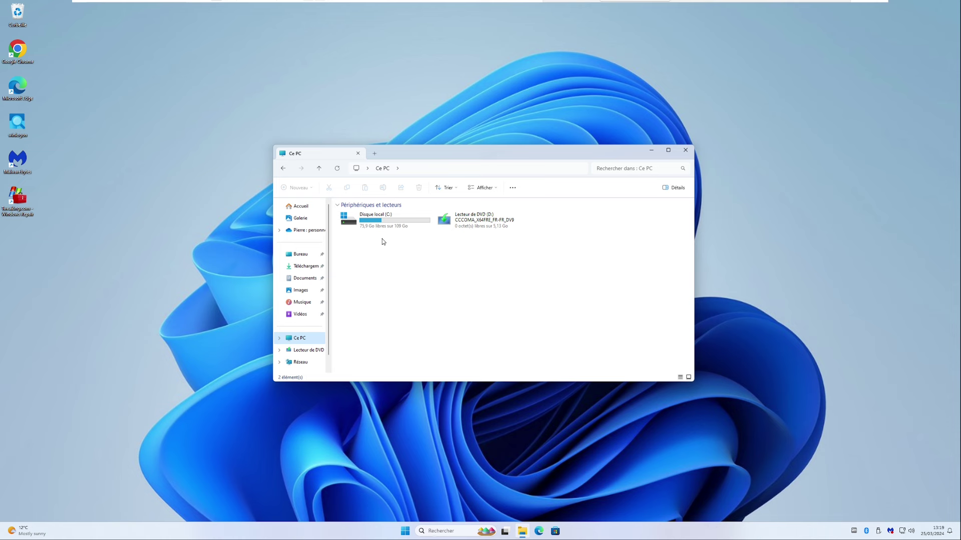
{"action": "left_click", "coordinate": [685, 150]}
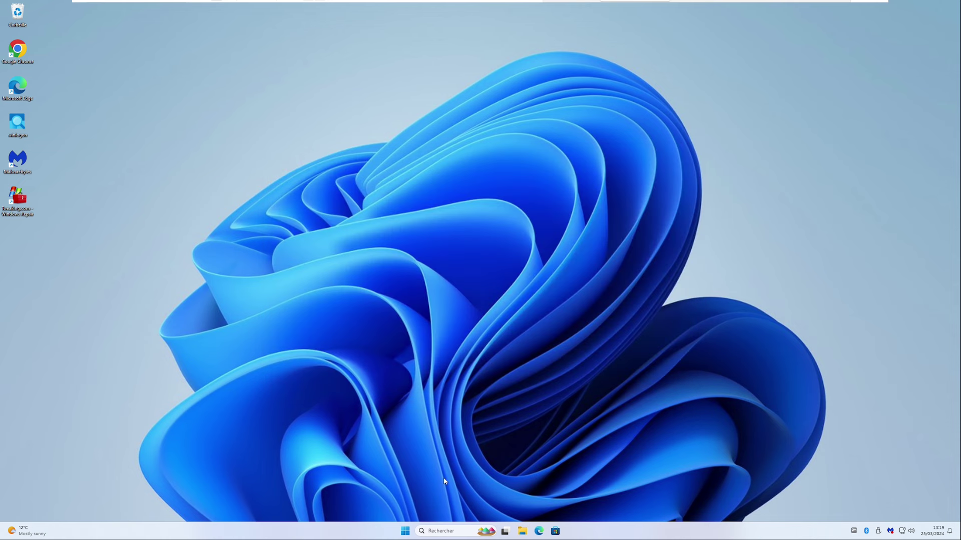
Step: Launch Disk Cleanup for drive C: by running the cleanmgr command
{"action": "right_click", "coordinate": [410, 531]}
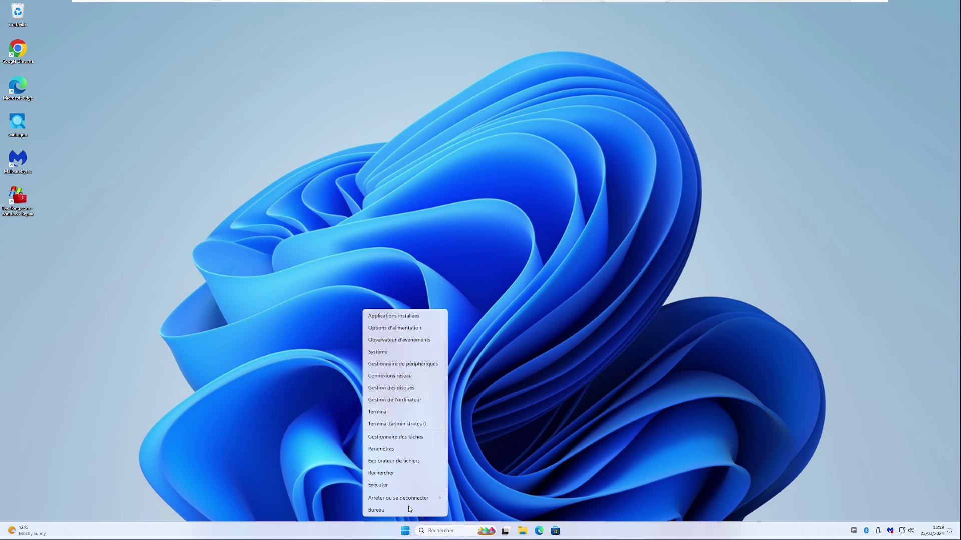
{"action": "left_click", "coordinate": [411, 485]}
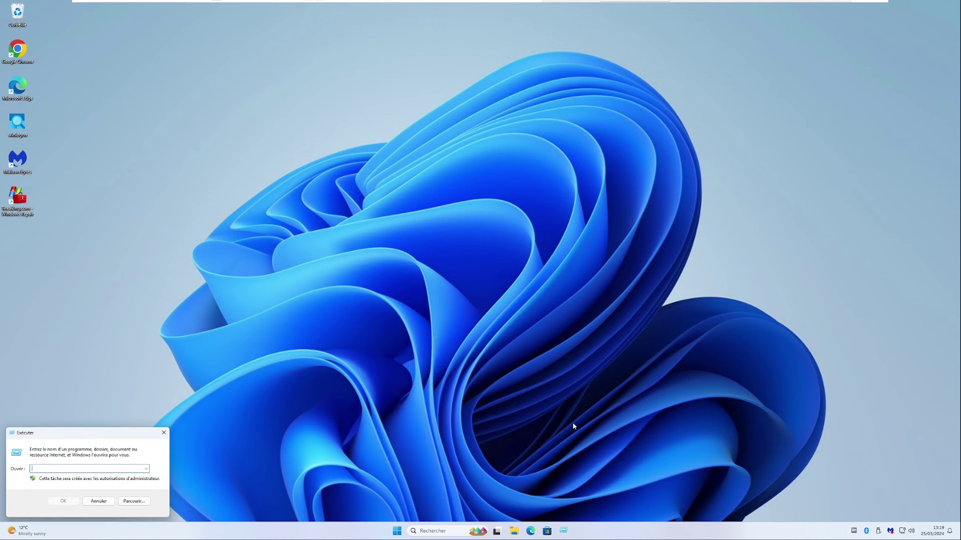
{"action": "type", "text": "cleanmgr"}
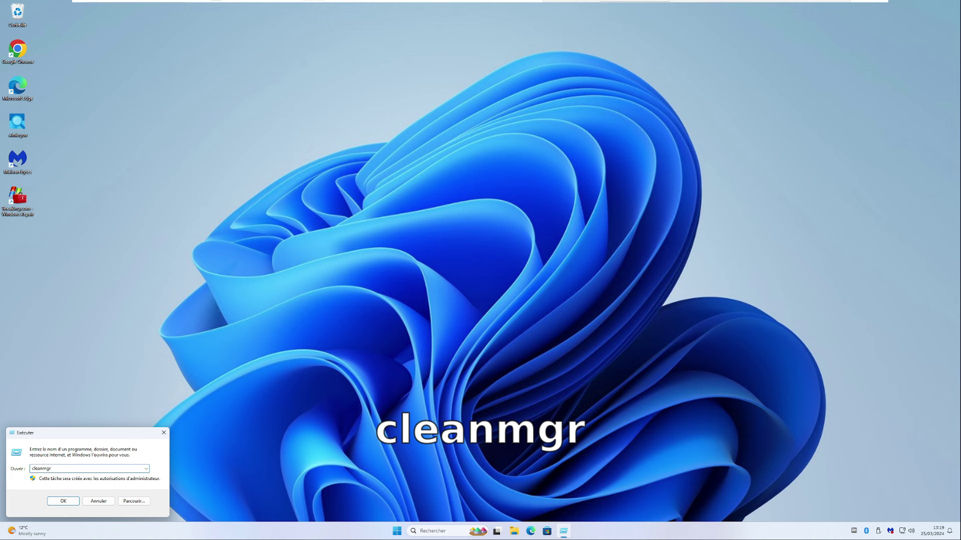
{"action": "key", "text": "Return"}
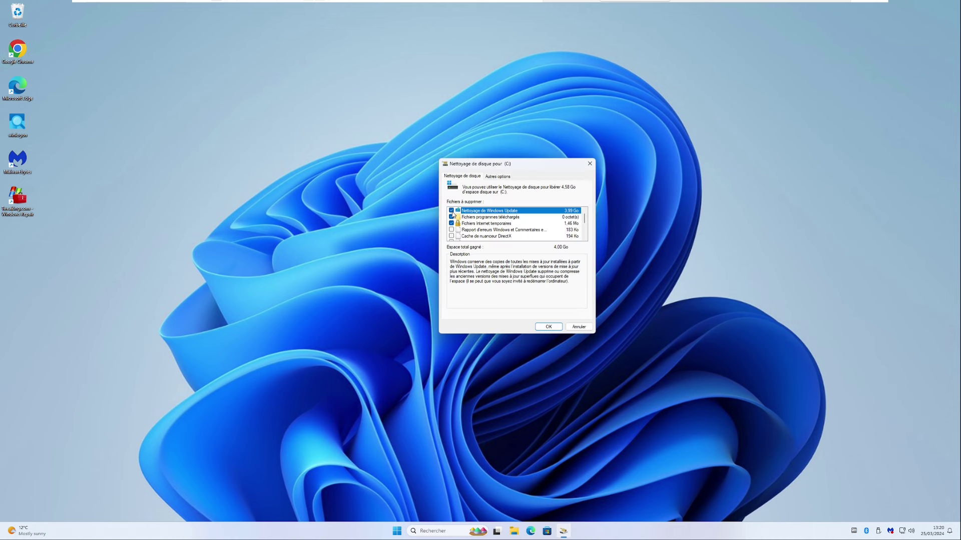
Step: Include driver packages, language resource files, Recycle Bin and temporary files in the cleanup, and permanently delete the selected files
{"action": "scroll", "coordinate": [453, 235], "scroll_direction": "down", "scroll_amount": 3}
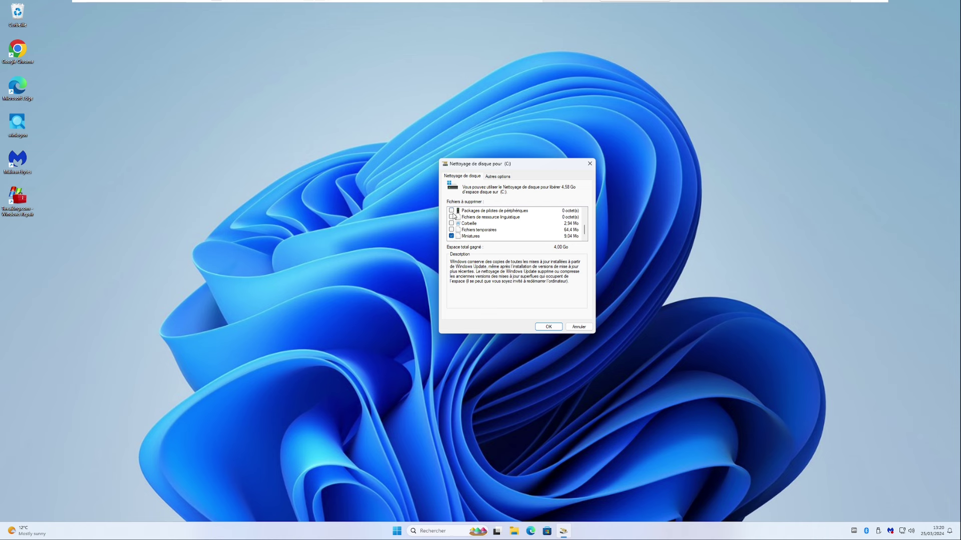
{"action": "left_click", "coordinate": [451, 230]}
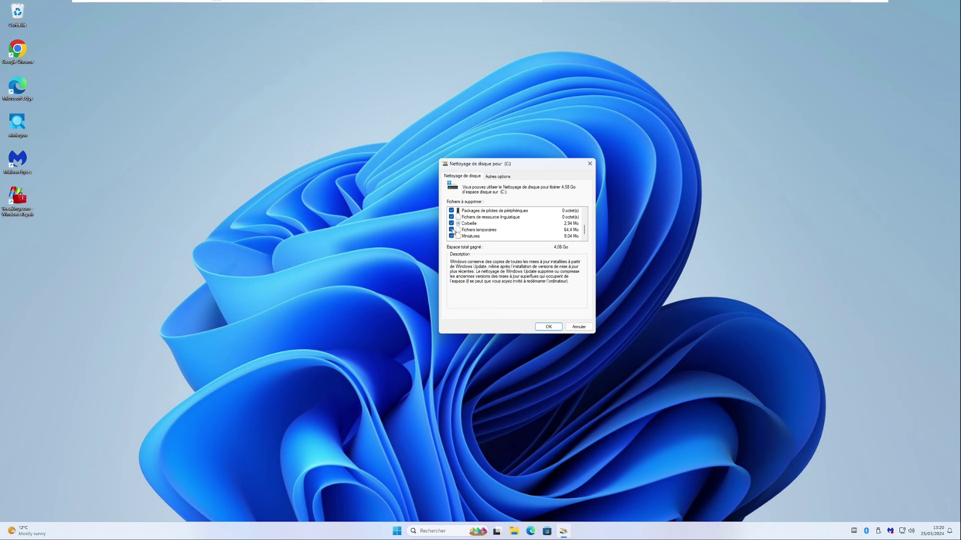
{"action": "left_click", "coordinate": [549, 326]}
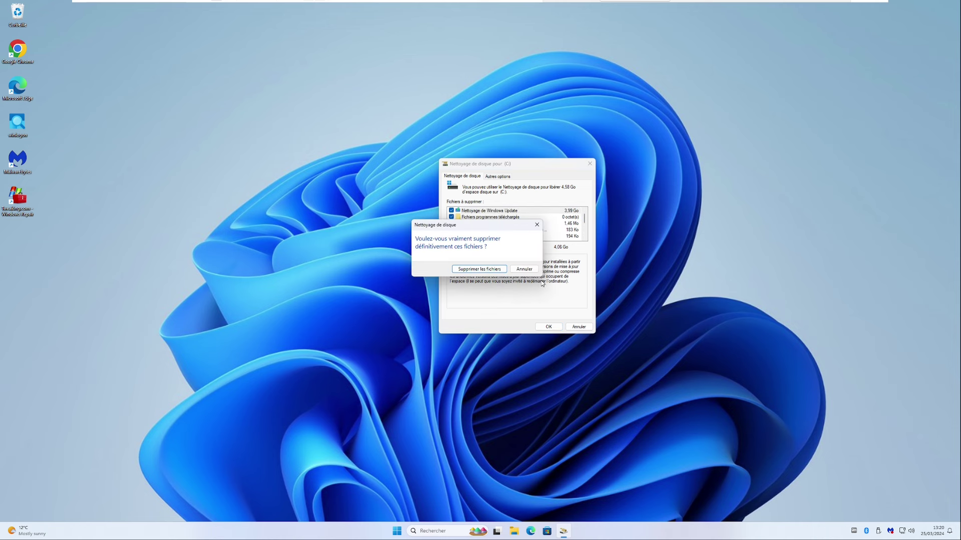
{"action": "left_click", "coordinate": [481, 272]}
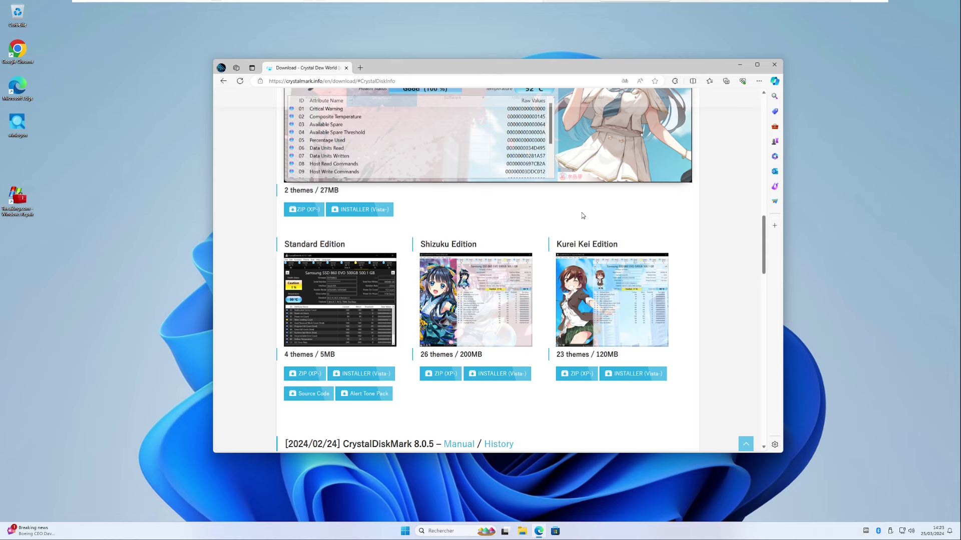
Step: Locate the CrystalDiskInfo 9.2.3 Aoi Edition downloads on the Crystal Dew World page in Edge
{"action": "scroll", "coordinate": [609, 216], "scroll_direction": "up", "scroll_amount": 4}
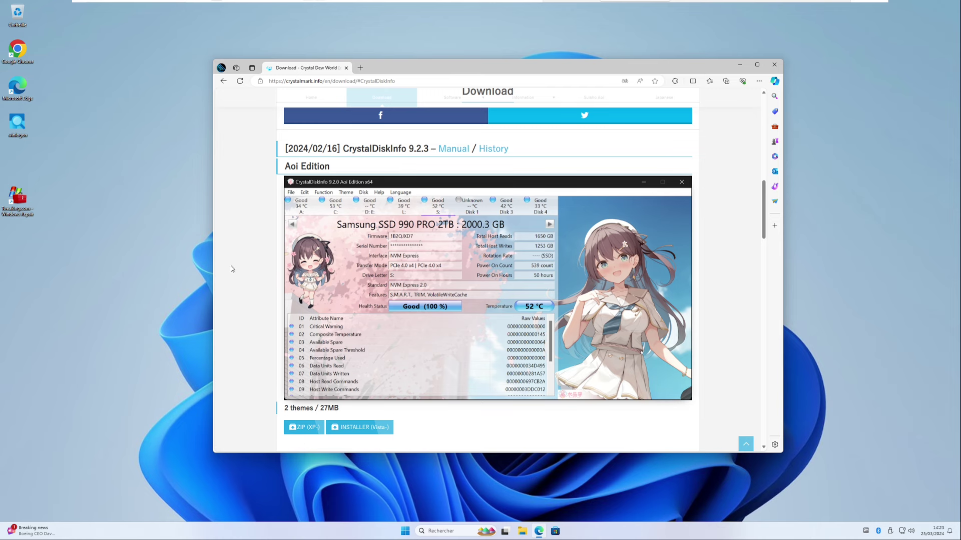
{"action": "scroll", "coordinate": [231, 269], "scroll_direction": "down", "scroll_amount": 1}
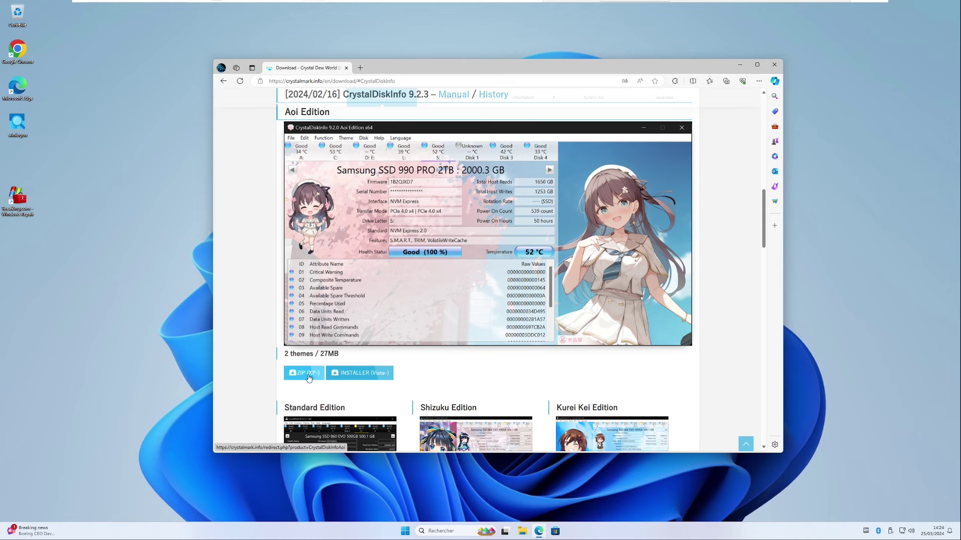
Step: Download the CrystalDiskInfo 9.2.3 Aoi Edition archive from SourceForge, accepting the privacy notice, and open the downloaded ZIP file
{"action": "left_click", "coordinate": [359, 372]}
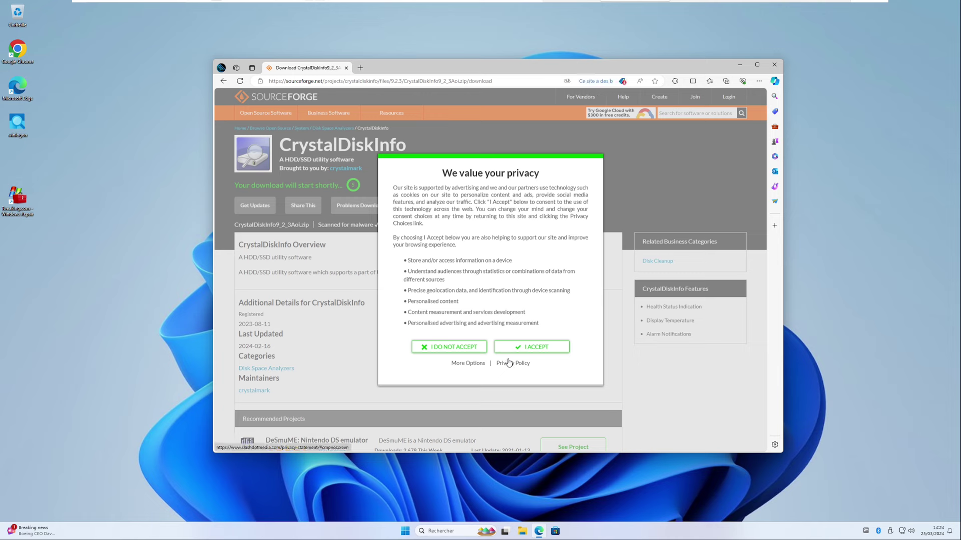
{"action": "left_click", "coordinate": [511, 348]}
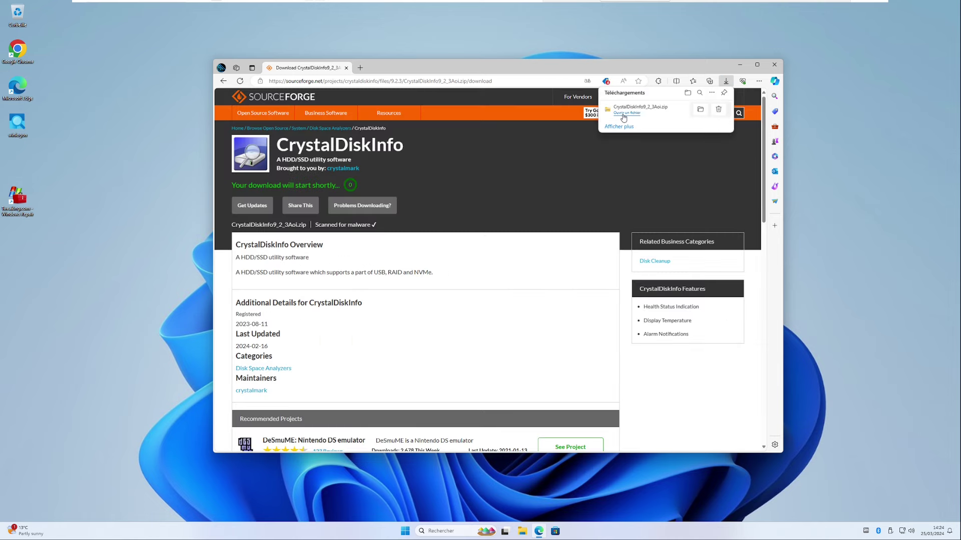
{"action": "left_click", "coordinate": [641, 108]}
Step: Create a desktop folder named CrystalDiskInfo and copy all files and folders of the CrystalDiskInfo9_2_3Aoi archive into it
{"action": "right_click", "coordinate": [118, 355]}
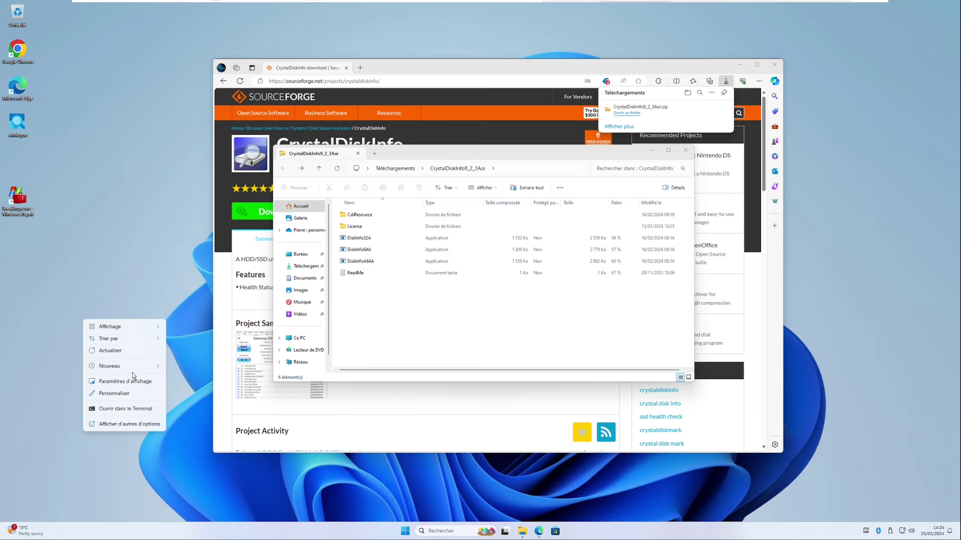
{"action": "mouse_move", "coordinate": [133, 371]}
{"action": "left_click", "coordinate": [190, 367]}
{"action": "type", "text": "Cry"}
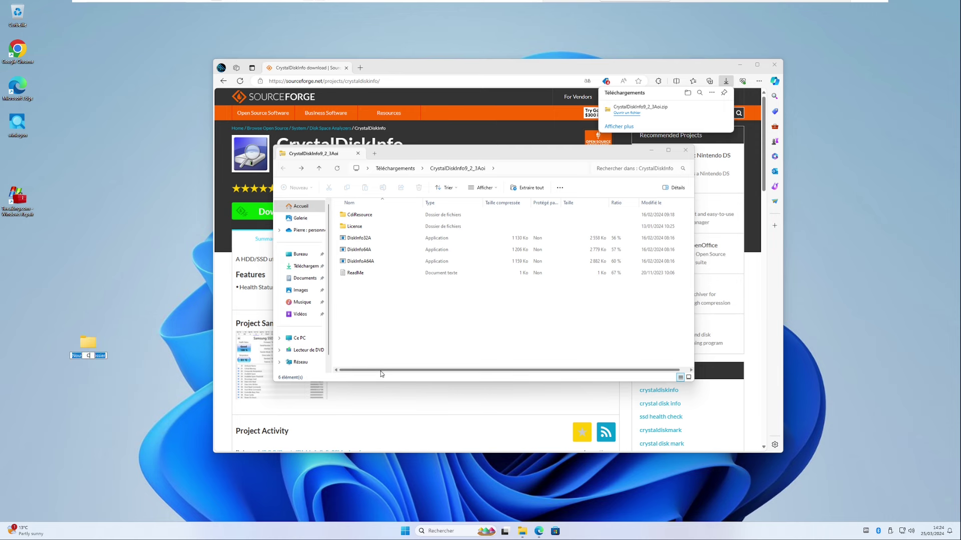
{"action": "type", "text": "stalDiskInfo"}
{"action": "key", "text": "Return"}
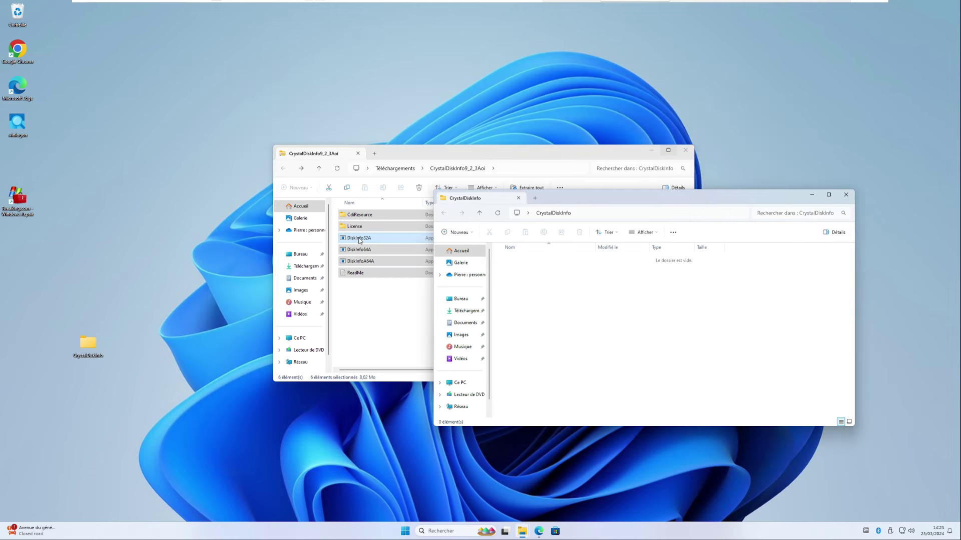
{"action": "left_click_drag", "start_coordinate": [360, 241], "coordinate": [616, 319]}
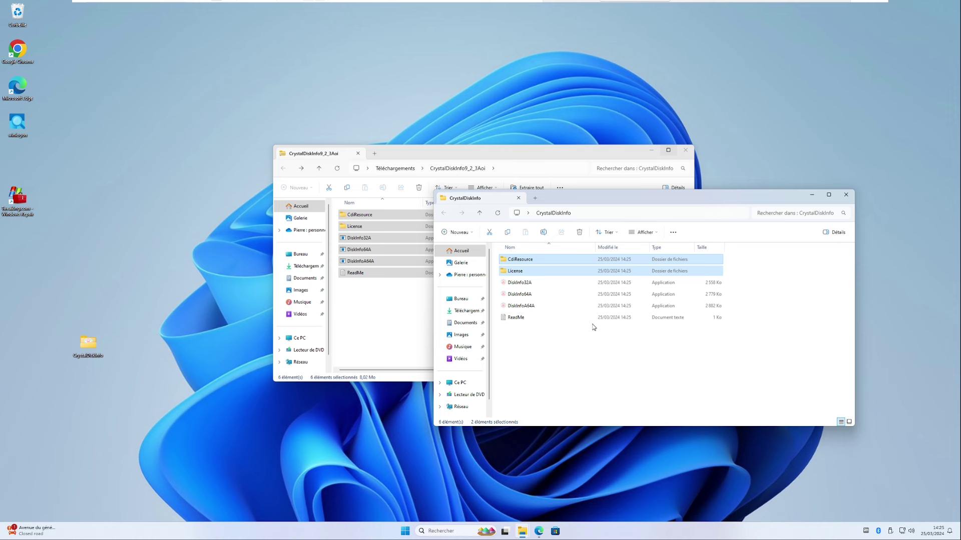
{"action": "left_click", "coordinate": [579, 352]}
Step: Run DiskInfo64A from the CrystalDiskInfo folder to check the health status of drive C:, and close the program and folder windows
{"action": "left_click", "coordinate": [521, 299]}
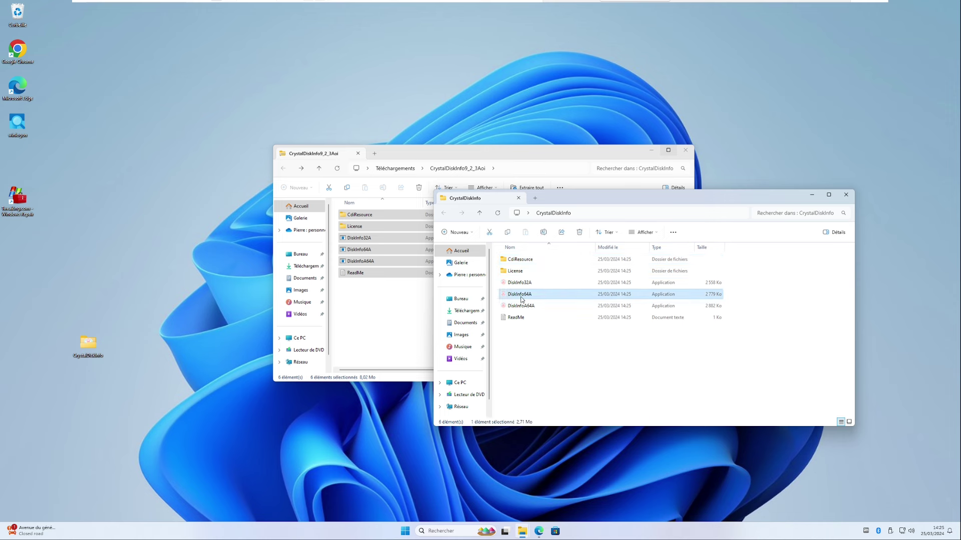
{"action": "double_click", "coordinate": [522, 299]}
{"action": "left_click", "coordinate": [504, 273]}
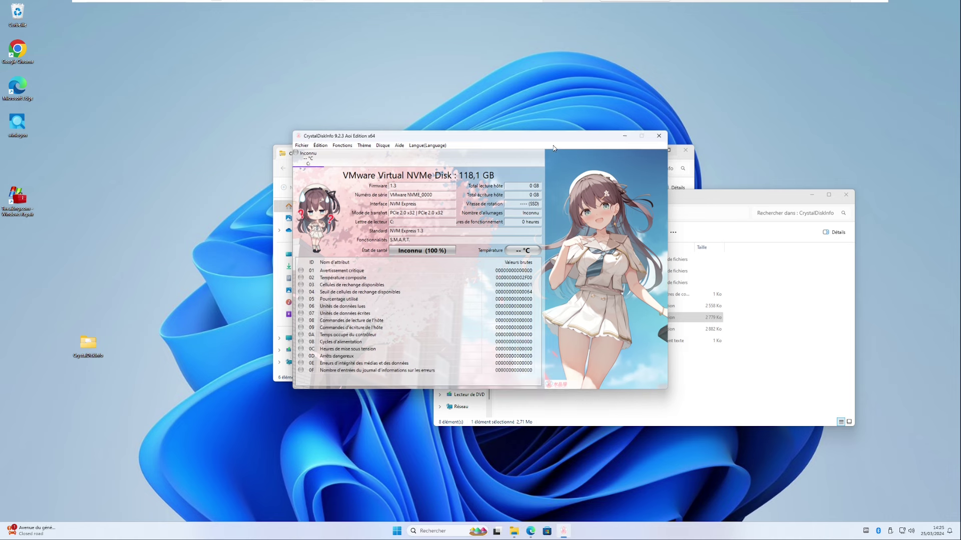
{"action": "left_click_drag", "start_coordinate": [554, 139], "coordinate": [448, 91]}
{"action": "left_click", "coordinate": [686, 200]}
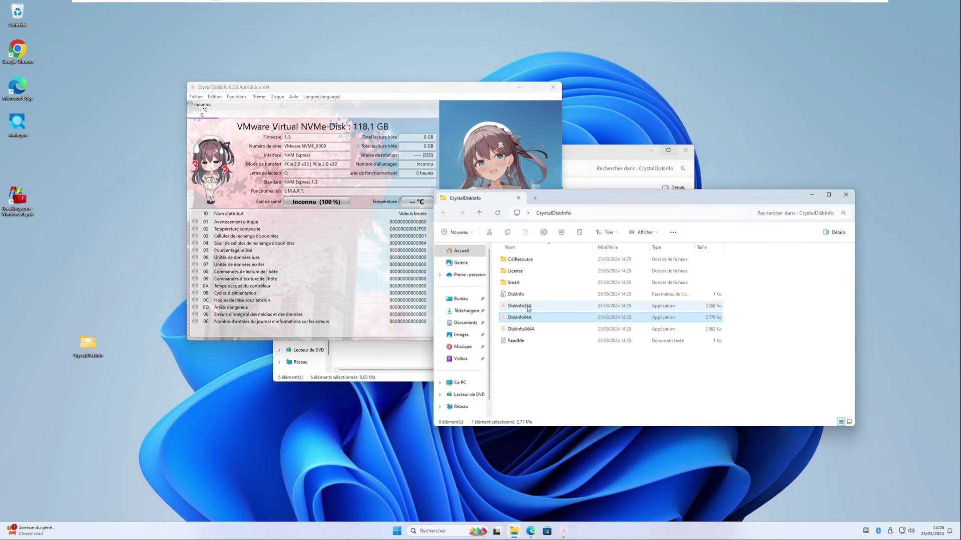
{"action": "left_click", "coordinate": [330, 108]}
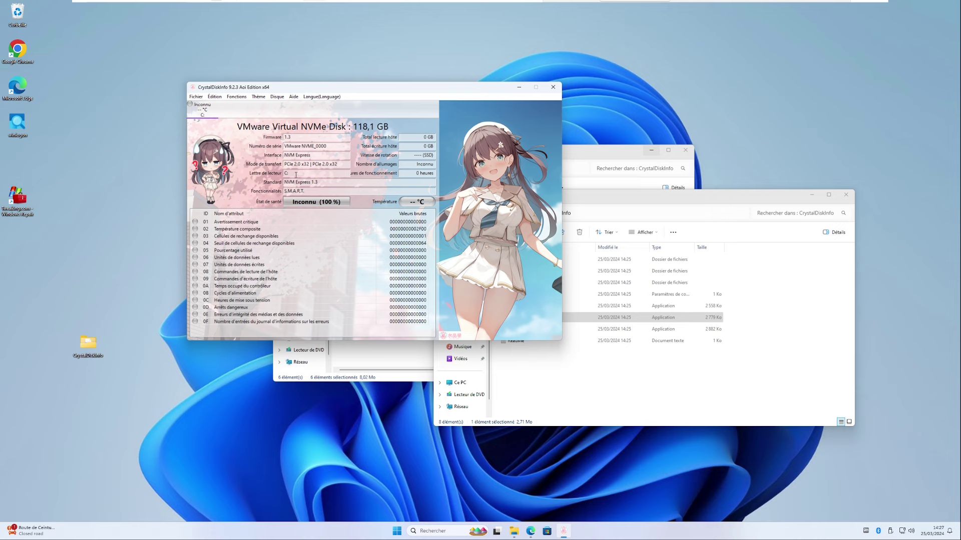
{"action": "left_click", "coordinate": [686, 150]}
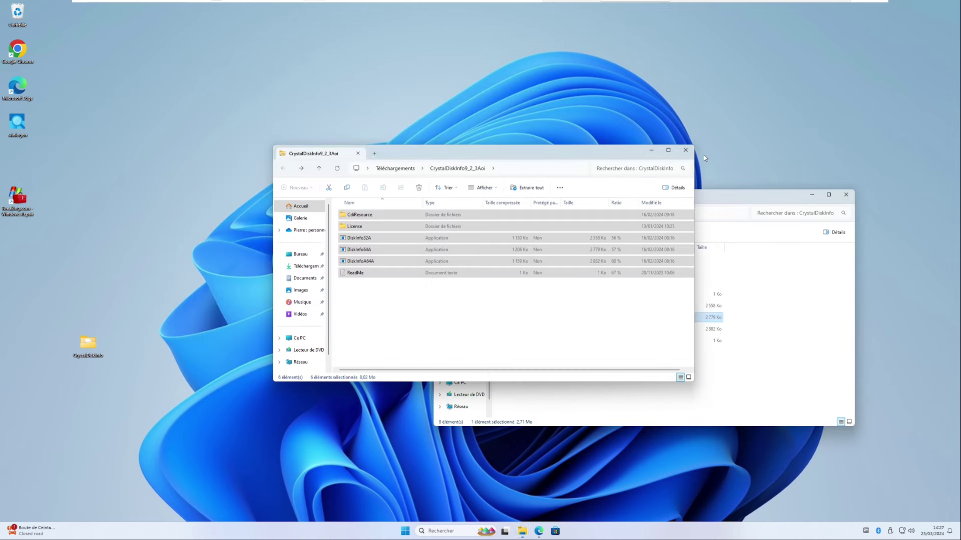
{"action": "left_click", "coordinate": [845, 194]}
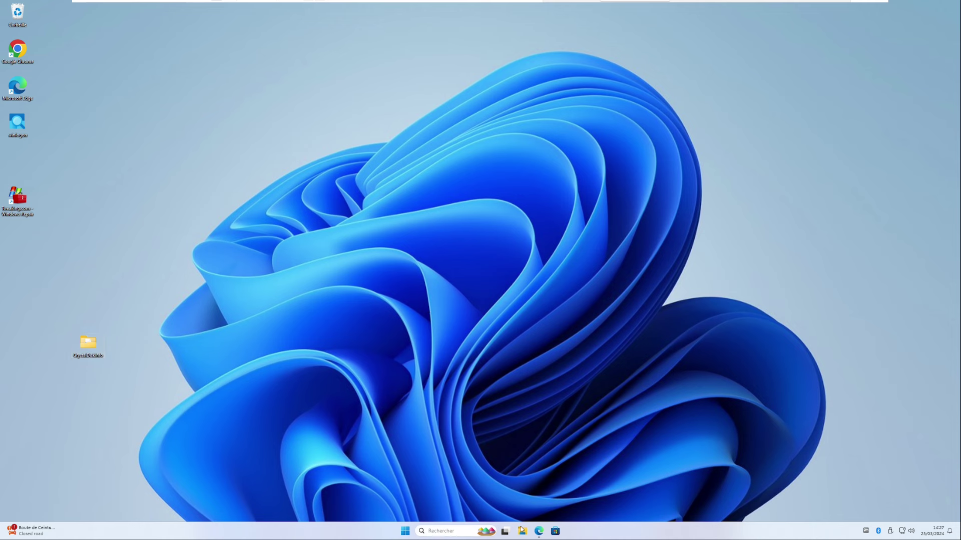
Step: Search Windows for "invite de commandes" and open the Command Prompt as administrator, moving its window toward the centre of the desktop
{"action": "left_click", "coordinate": [440, 531]}
{"action": "type", "text": "invite de comm"}
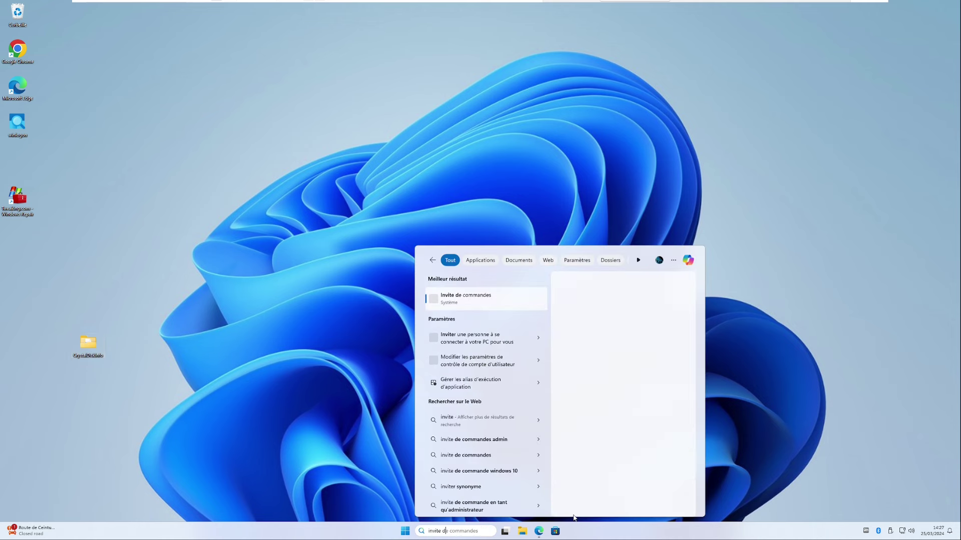
{"action": "type", "text": "andes"}
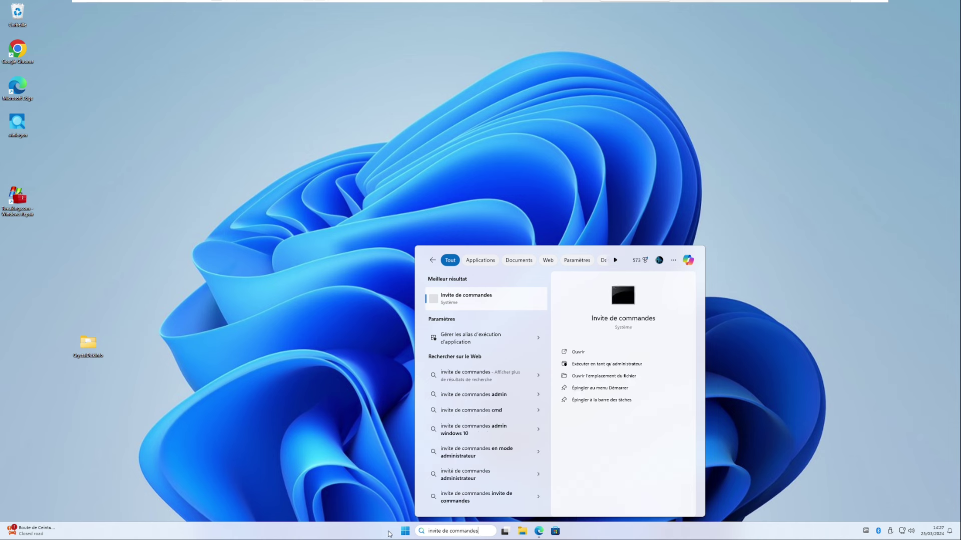
{"action": "left_click", "coordinate": [617, 353]}
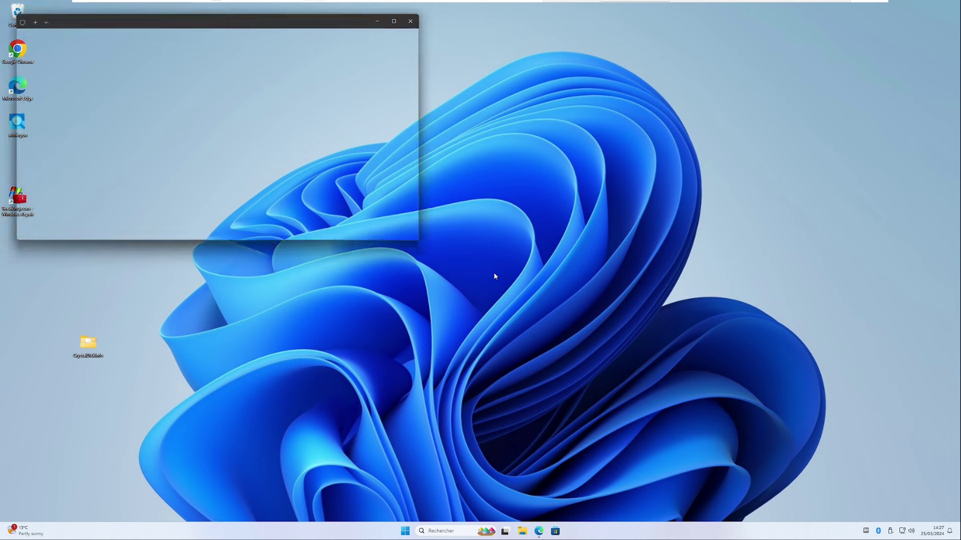
{"action": "left_click_drag", "start_coordinate": [293, 22], "coordinate": [617, 145]}
Step: Run chkdsk c: /R /F and answer "o" to schedule the disk check for the next system restart
{"action": "type", "text": "chkd"}
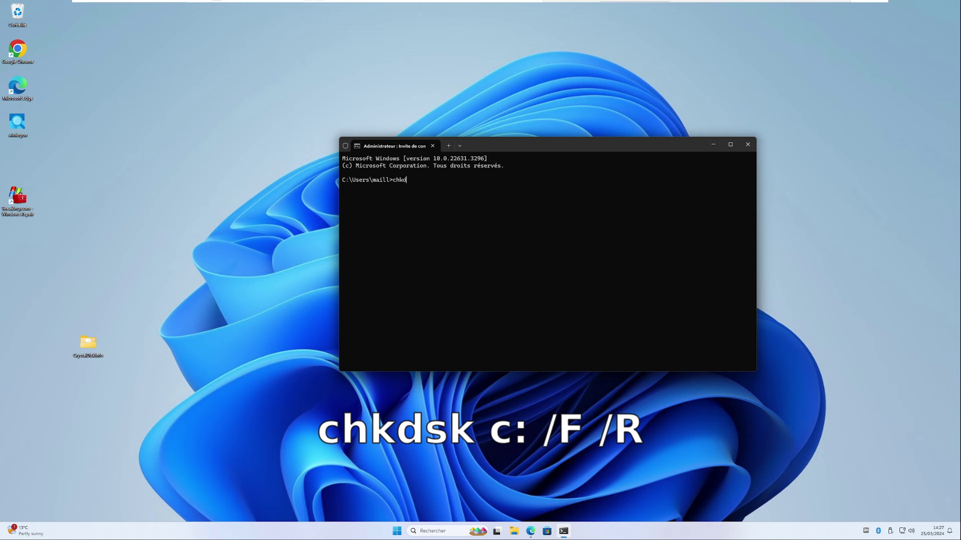
{"action": "type", "text": "sk c: /R /F"}
{"action": "key", "text": "Return"}
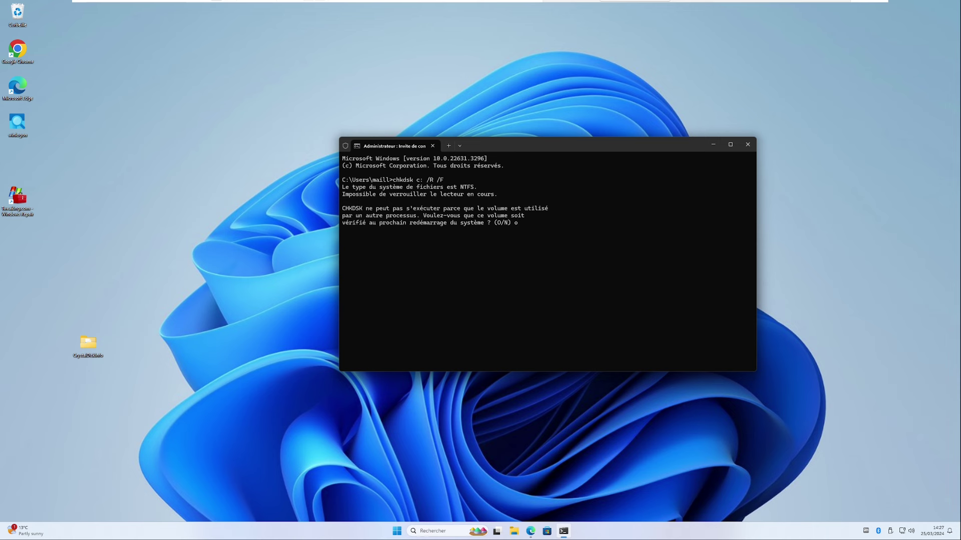
{"action": "key", "text": "Return"}
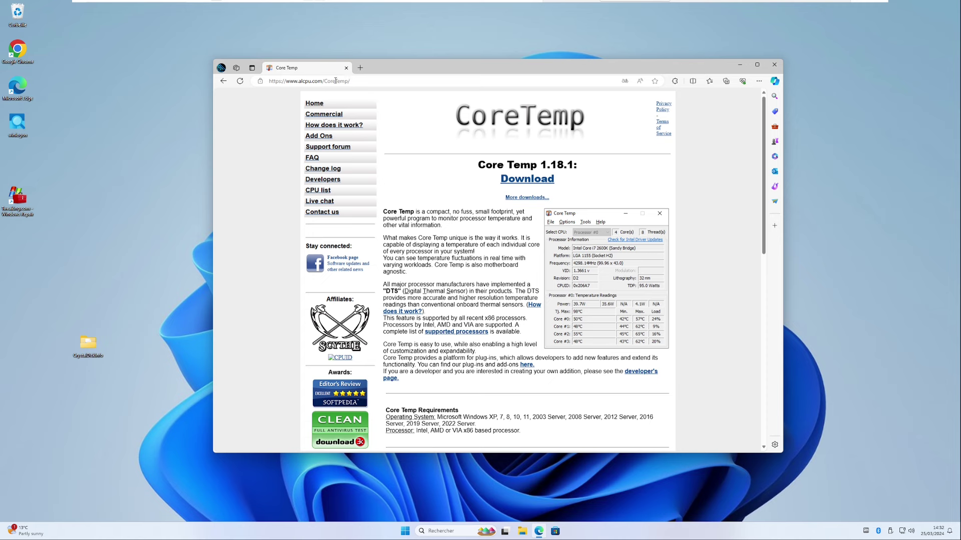
Step: Download the Core Temp 1.18.1 setup from the Core Temp page, keep the flagged file, and run the installer
{"action": "left_click", "coordinate": [538, 182]}
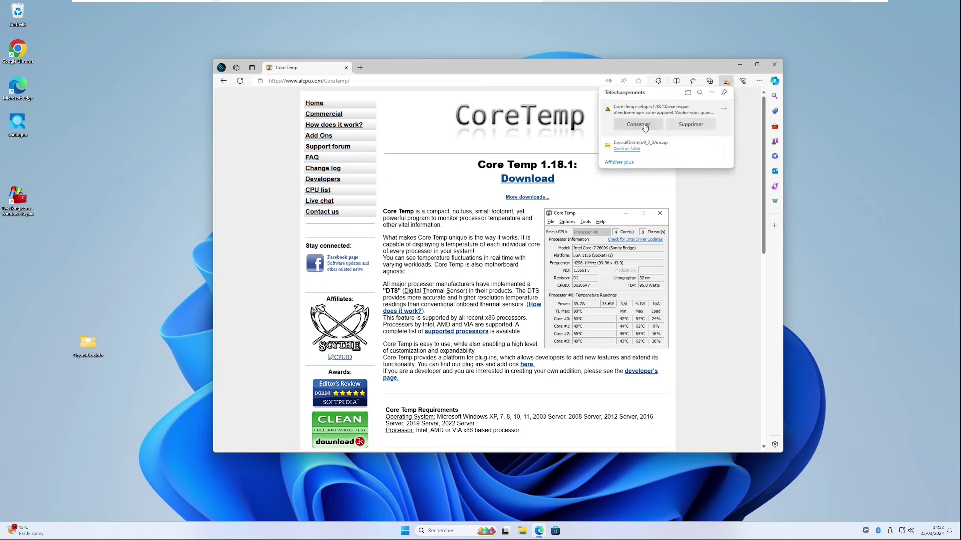
{"action": "left_click", "coordinate": [627, 113]}
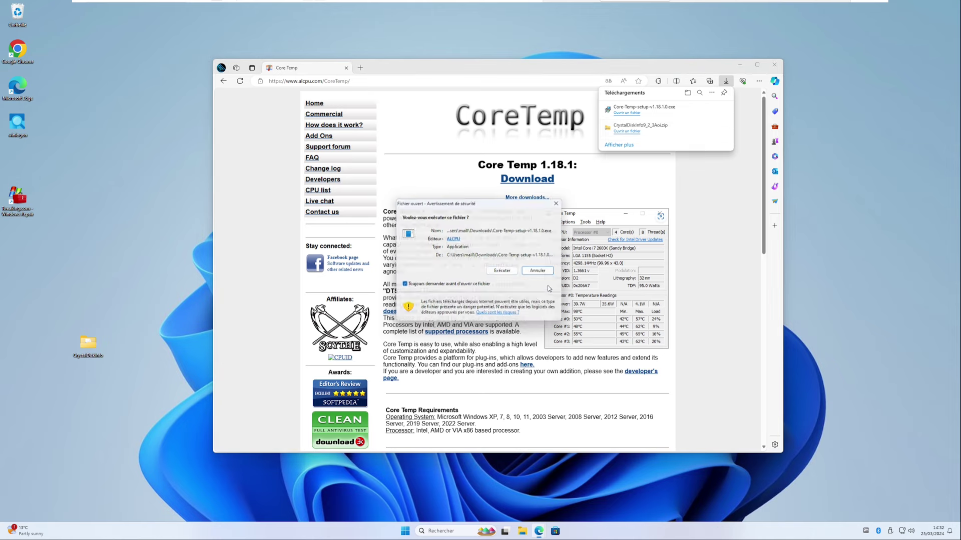
{"action": "left_click", "coordinate": [506, 273]}
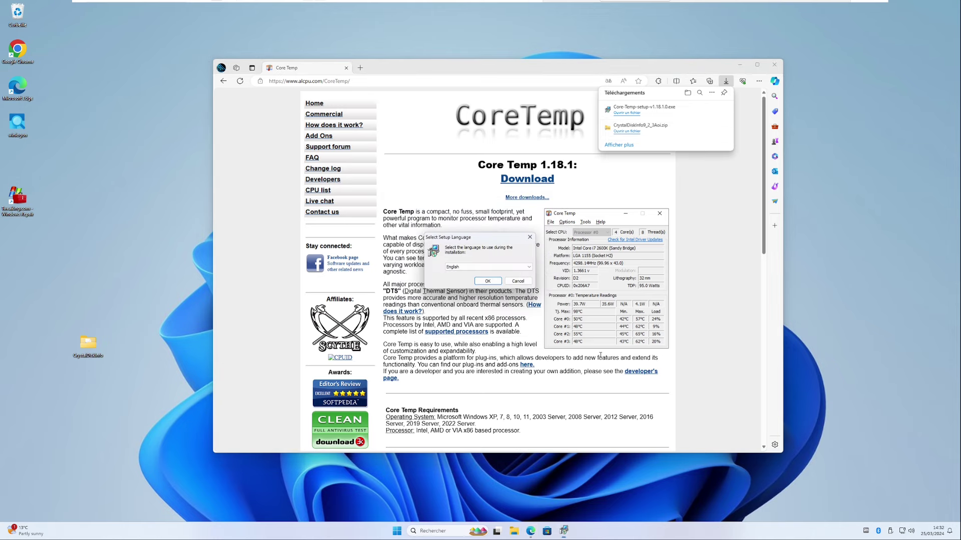
Step: Install Core Temp with English as the setup language, going through the license agreement and the remaining setup pages
{"action": "left_click", "coordinate": [487, 281]}
{"action": "left_click", "coordinate": [523, 324]}
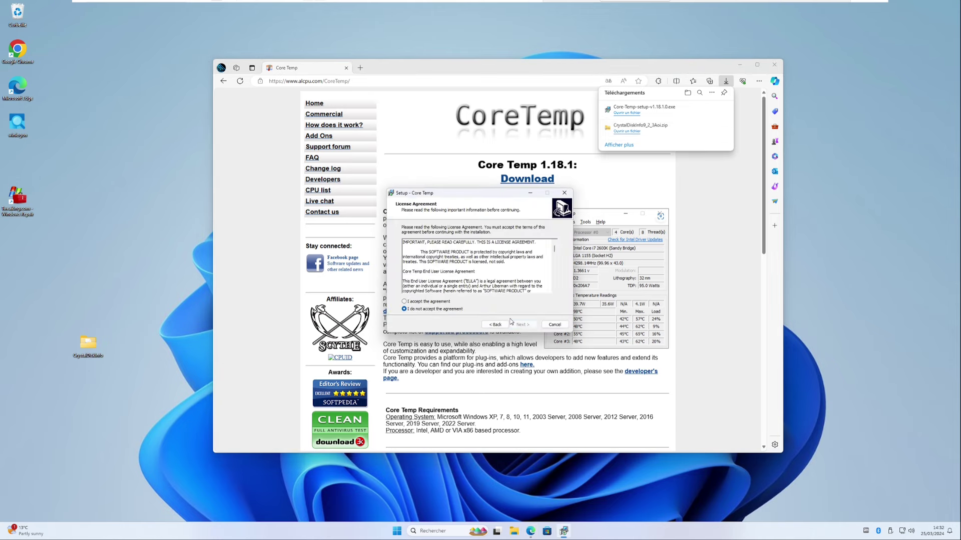
{"action": "left_click", "coordinate": [524, 325]}
{"action": "left_click", "coordinate": [524, 326]}
{"action": "left_click", "coordinate": [523, 325]}
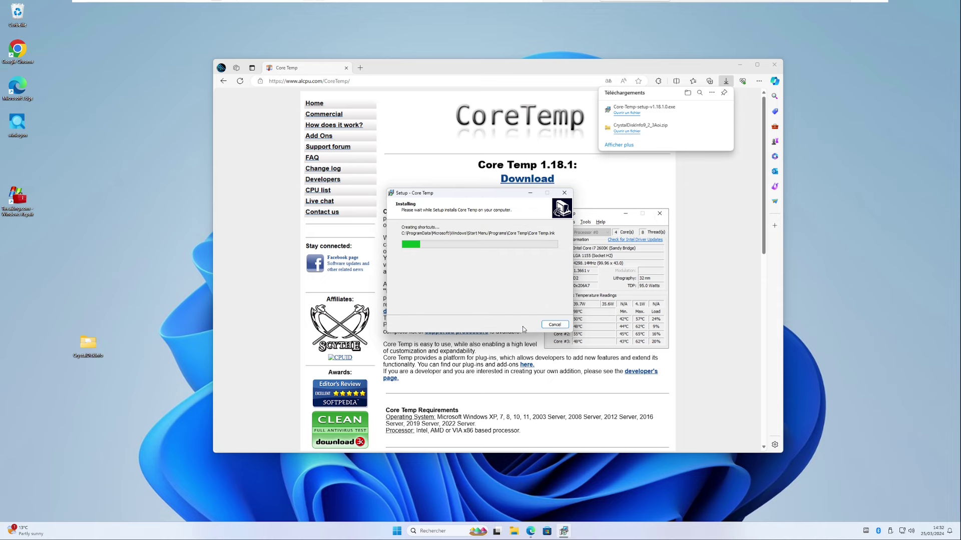
{"action": "left_click", "coordinate": [522, 325]}
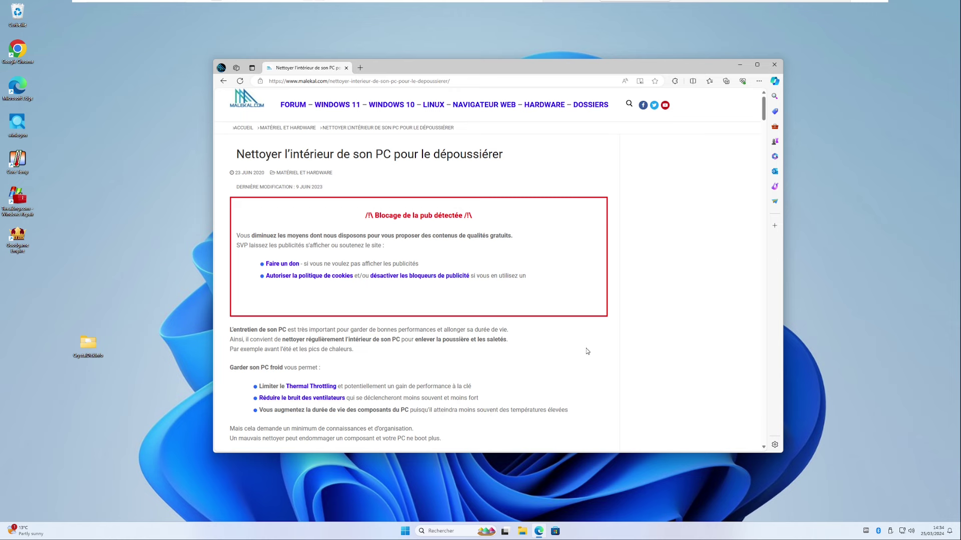
Step: Examine the malekal.com article on dusting the inside of a PC, covering tools, precautions, fans, processor and motherboard, and return to the desktop
{"action": "scroll", "coordinate": [571, 358], "scroll_direction": "down", "scroll_amount": 4}
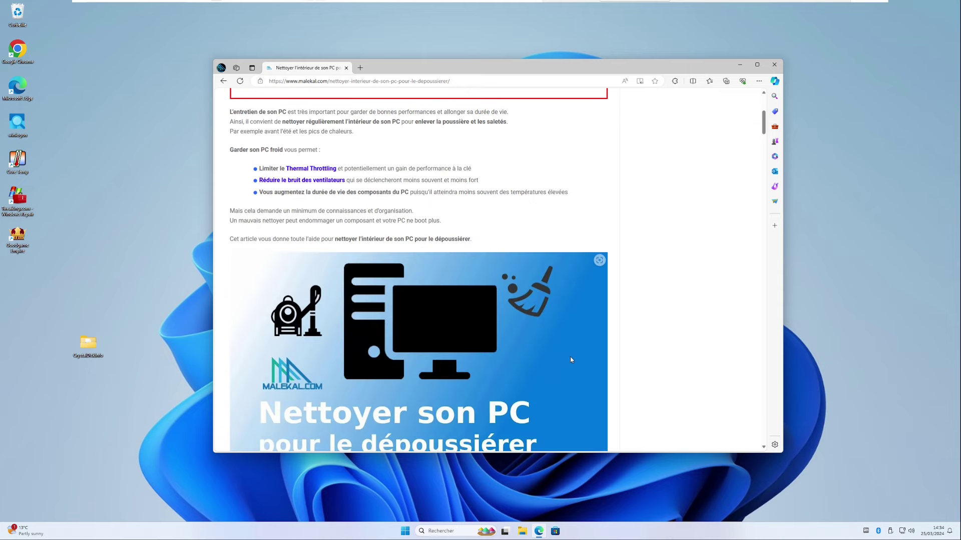
{"action": "scroll", "coordinate": [609, 302], "scroll_direction": "down", "scroll_amount": 4}
{"action": "scroll", "coordinate": [596, 243], "scroll_direction": "down", "scroll_amount": 4}
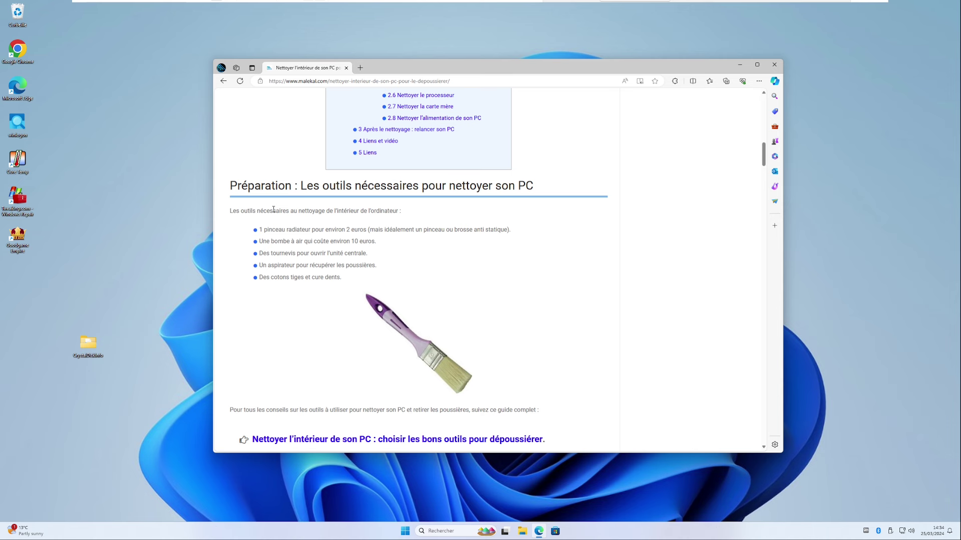
{"action": "scroll", "coordinate": [350, 264], "scroll_direction": "down", "scroll_amount": 5}
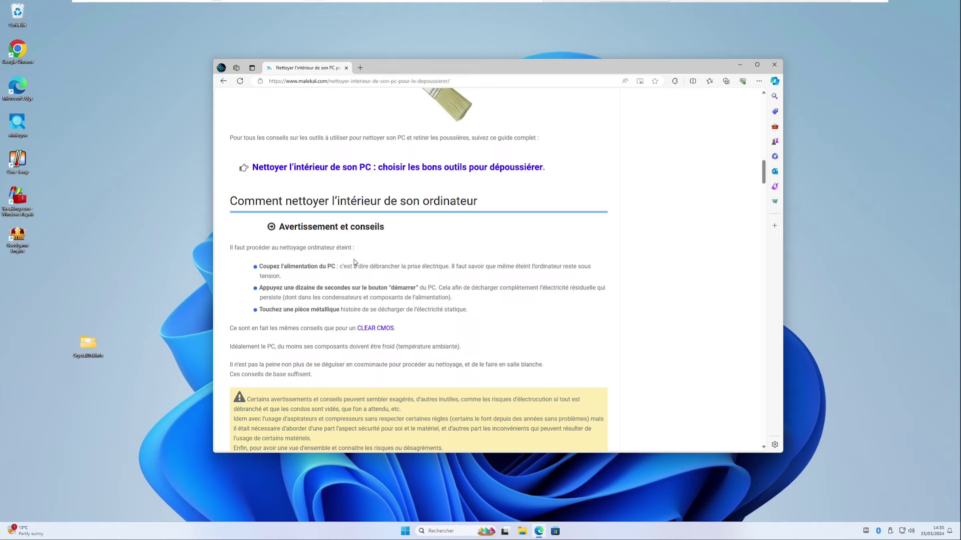
{"action": "scroll", "coordinate": [354, 262], "scroll_direction": "up", "scroll_amount": 5}
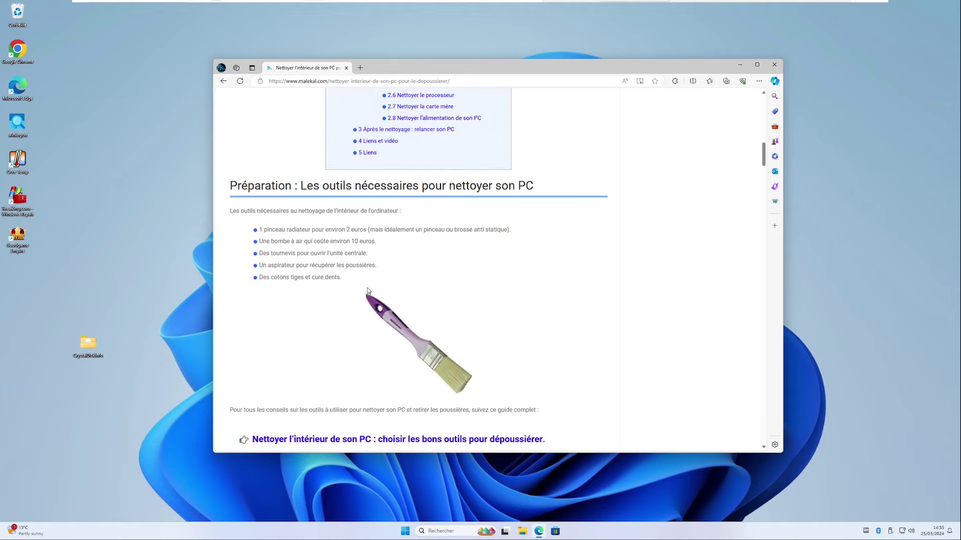
{"action": "scroll", "coordinate": [367, 287], "scroll_direction": "down", "scroll_amount": 4}
{"action": "scroll", "coordinate": [348, 288], "scroll_direction": "down", "scroll_amount": 11}
{"action": "scroll", "coordinate": [294, 283], "scroll_direction": "up", "scroll_amount": 1}
{"action": "scroll", "coordinate": [292, 283], "scroll_direction": "down", "scroll_amount": 1}
{"action": "scroll", "coordinate": [291, 283], "scroll_direction": "down", "scroll_amount": 16}
{"action": "scroll", "coordinate": [469, 265], "scroll_direction": "up", "scroll_amount": 4}
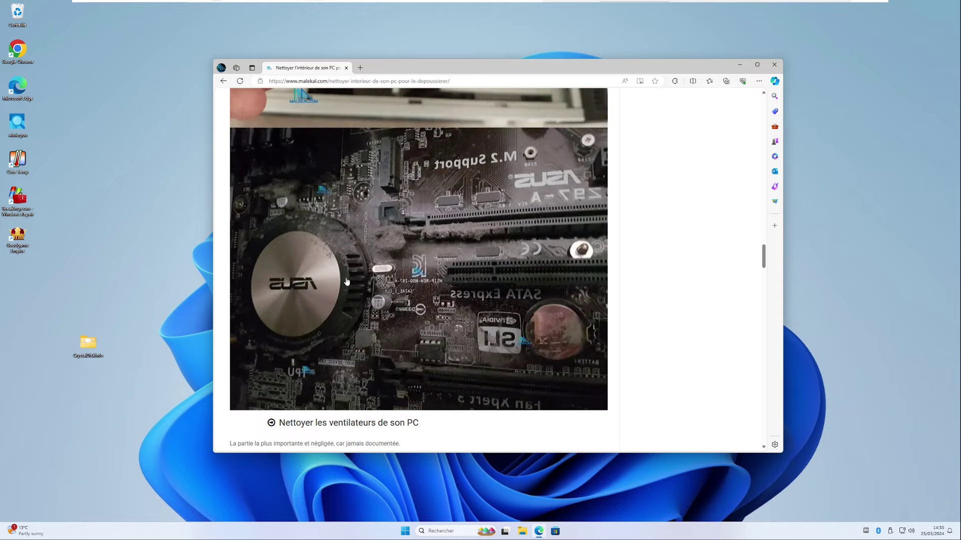
{"action": "scroll", "coordinate": [420, 365], "scroll_direction": "down", "scroll_amount": 9}
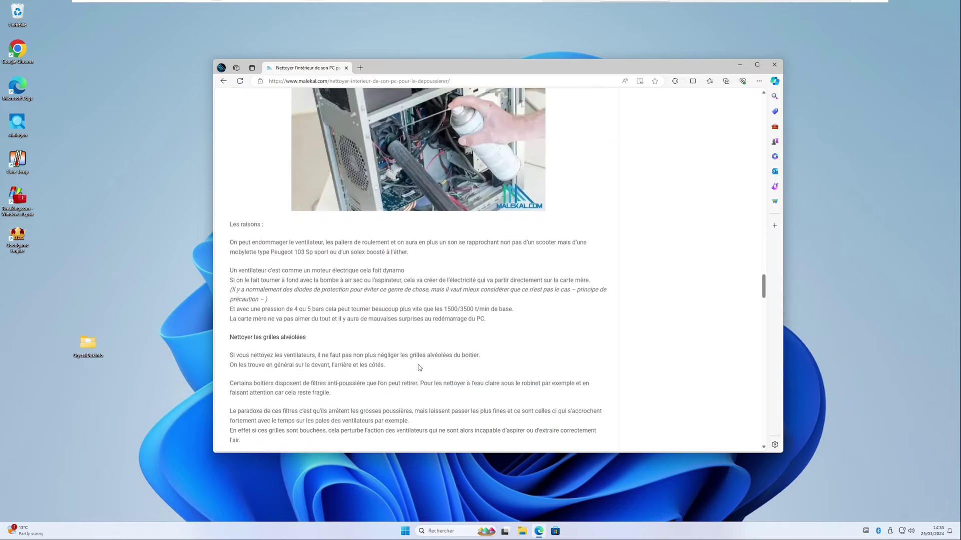
{"action": "scroll", "coordinate": [424, 352], "scroll_direction": "up", "scroll_amount": 3}
{"action": "scroll", "coordinate": [377, 375], "scroll_direction": "down", "scroll_amount": 10}
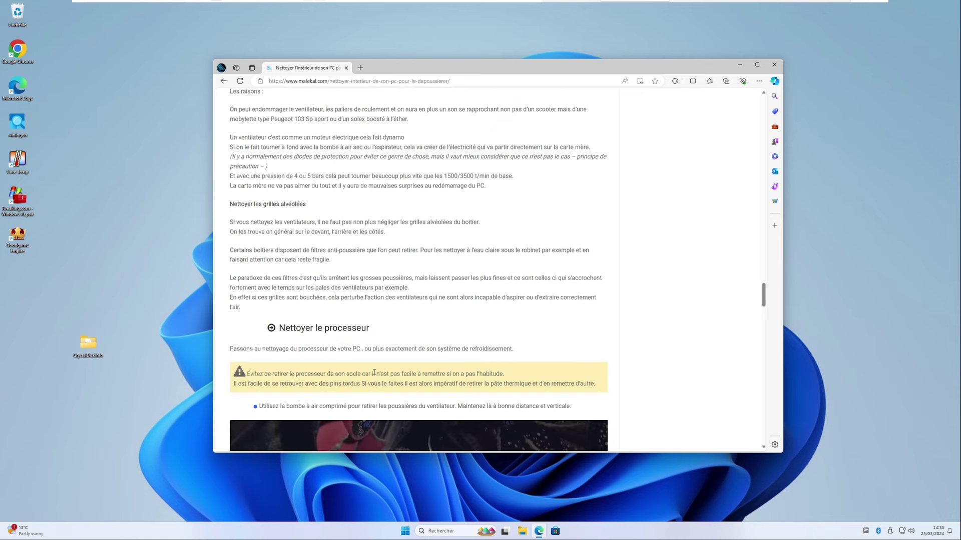
{"action": "scroll", "coordinate": [377, 376], "scroll_direction": "down", "scroll_amount": 4}
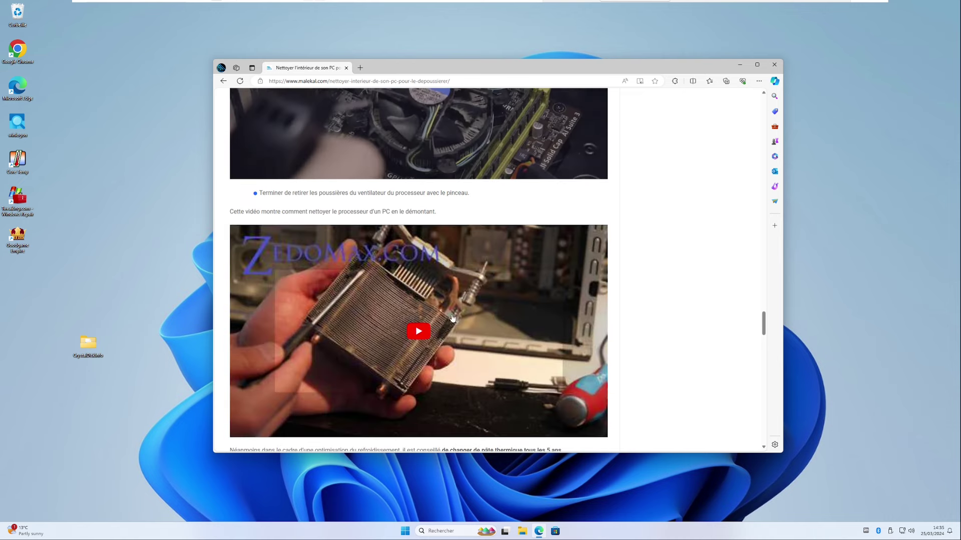
{"action": "scroll", "coordinate": [626, 270], "scroll_direction": "down", "scroll_amount": 4}
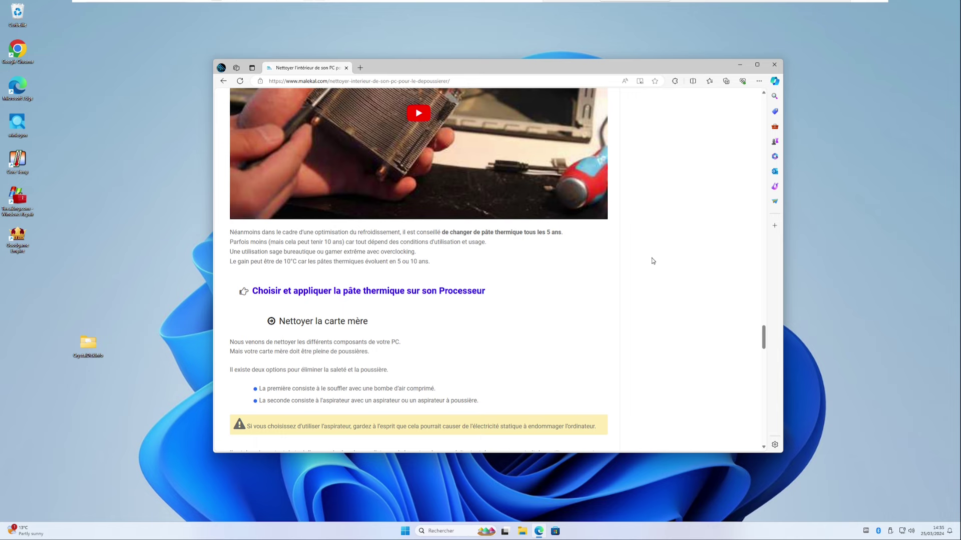
{"action": "key", "text": "super+d"}
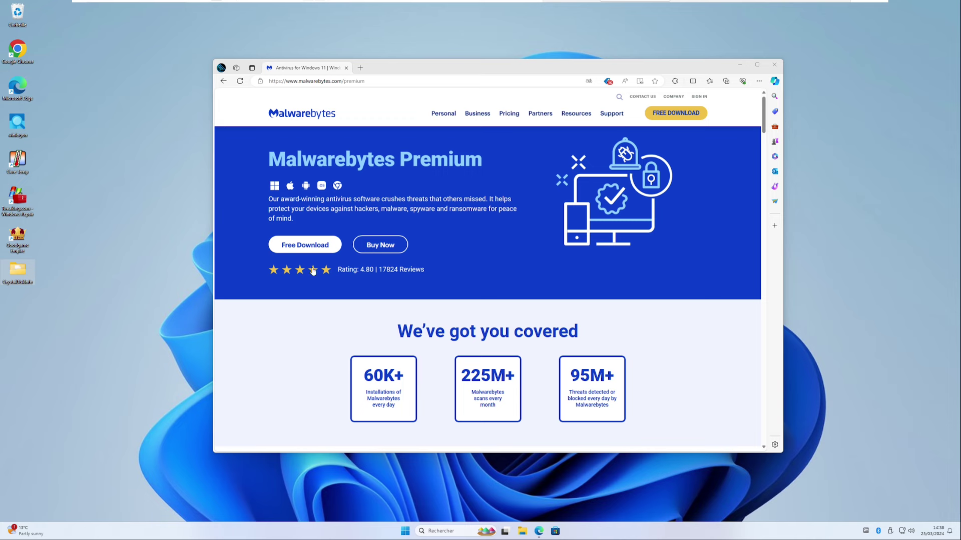
Step: Start the free download of Malwarebytes from the Malwarebytes Premium page
{"action": "left_click", "coordinate": [308, 245]}
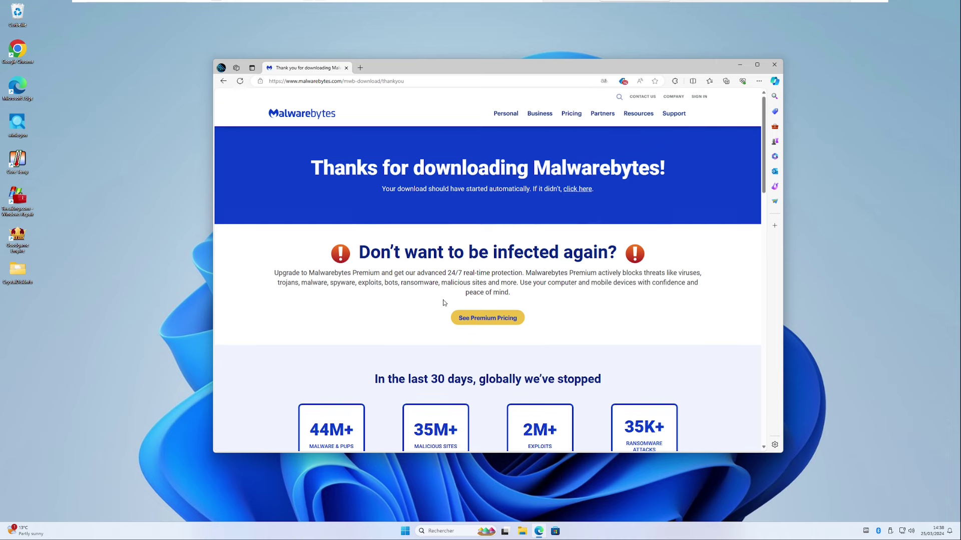
Step: Run the downloaded MBSetup.exe installer and minimize the browser window
{"action": "left_click", "coordinate": [659, 126]}
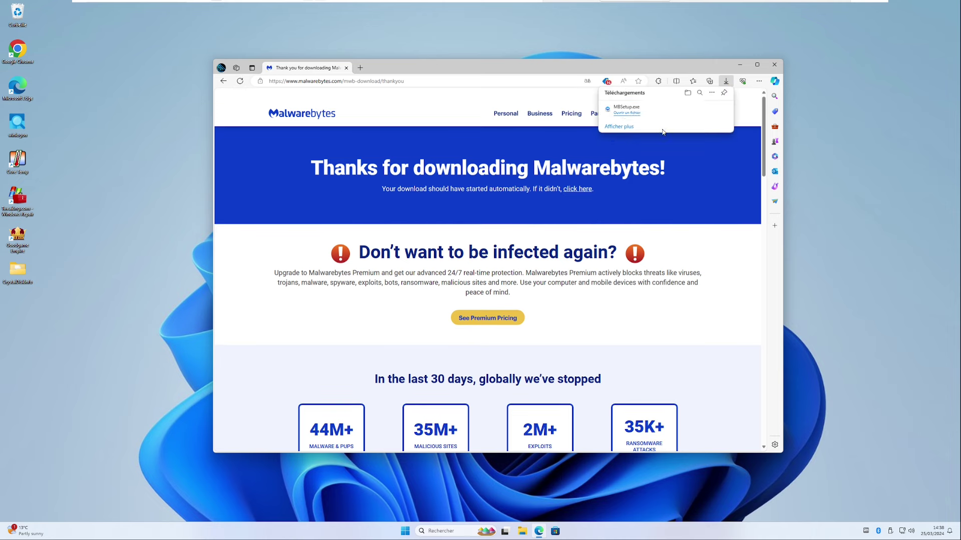
{"action": "left_click", "coordinate": [626, 113]}
{"action": "left_click", "coordinate": [505, 272]}
{"action": "left_click", "coordinate": [742, 66]}
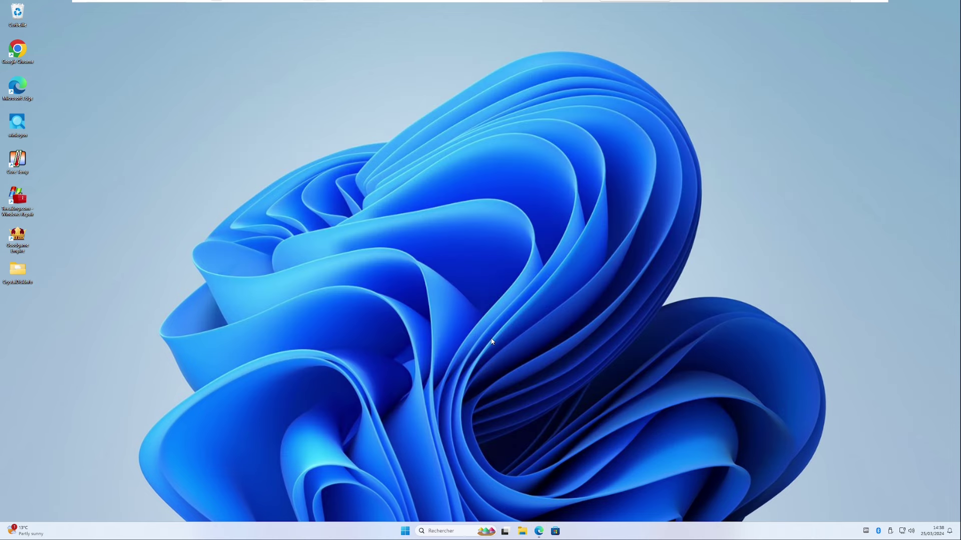
Step: Install Malwarebytes with the Particuliers protection type, skipping Browser Guard for now, and open the program once setup finishes
{"action": "left_click", "coordinate": [479, 297]}
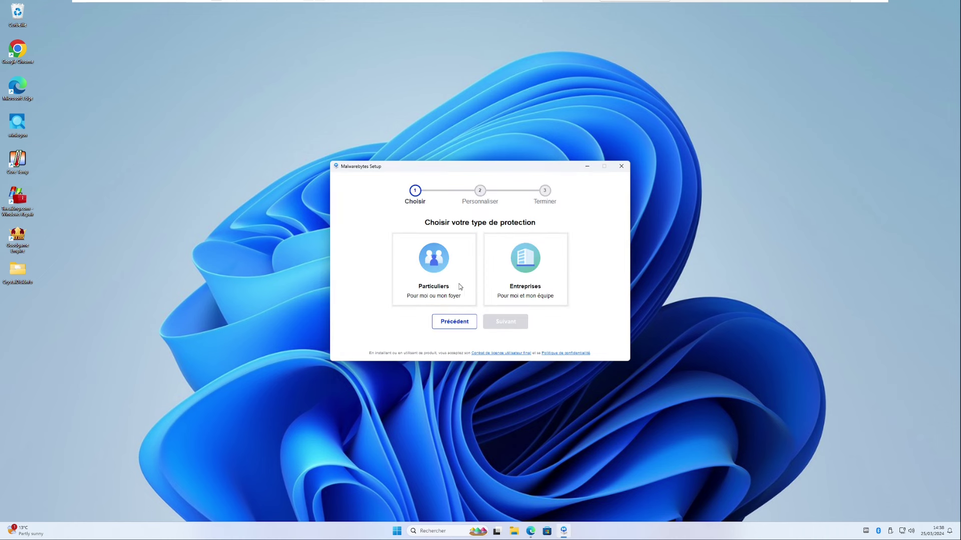
{"action": "left_click", "coordinate": [441, 269]}
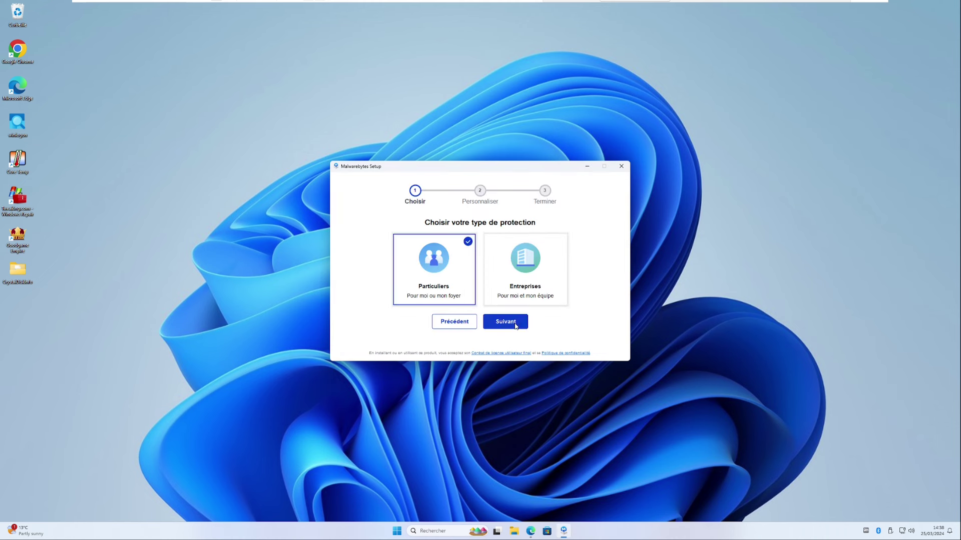
{"action": "left_click", "coordinate": [505, 322]}
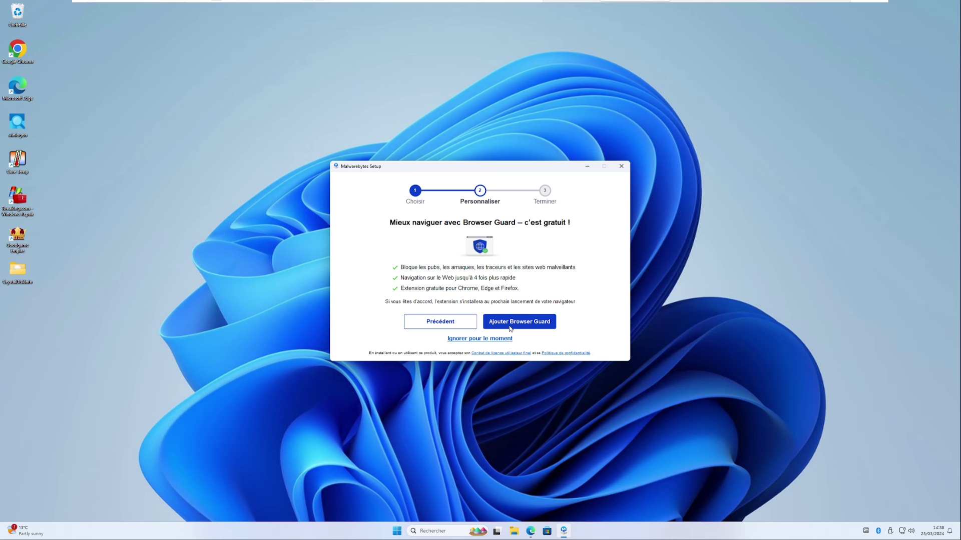
{"action": "left_click", "coordinate": [479, 342]}
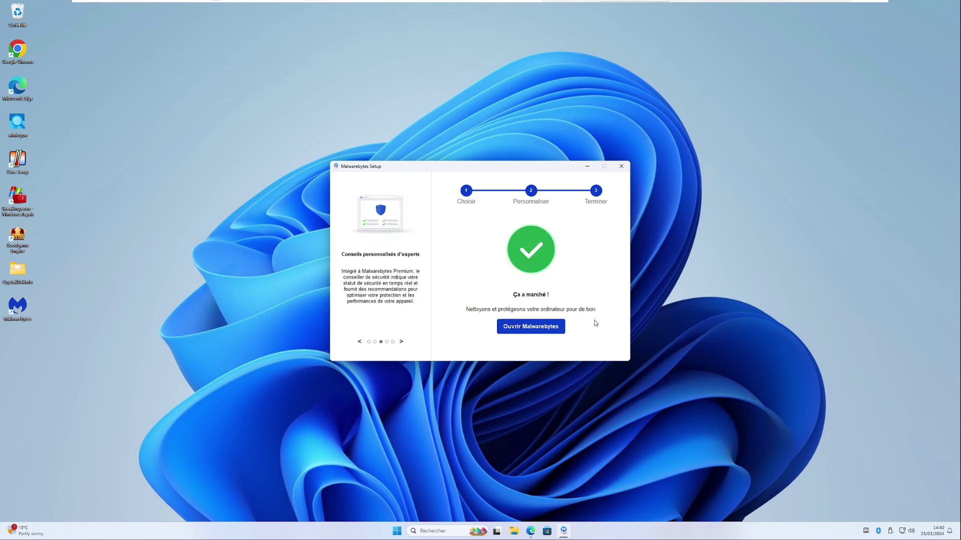
{"action": "left_click", "coordinate": [559, 326]}
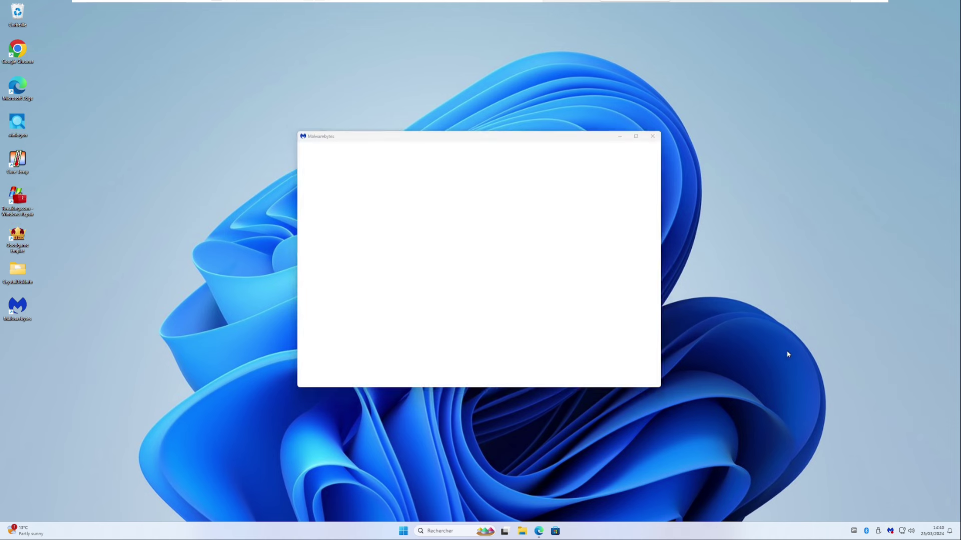
Step: Go through the Malwarebytes first-run pages, postponing the Premium offer, leaving the optional e-mail address blank and closing the welcome message
{"action": "left_click", "coordinate": [493, 370]}
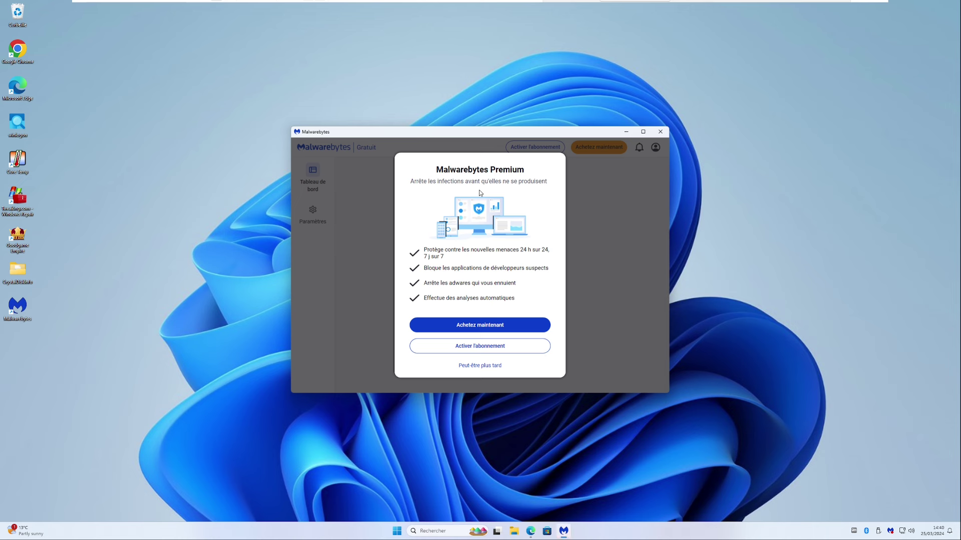
{"action": "left_click", "coordinate": [485, 369]}
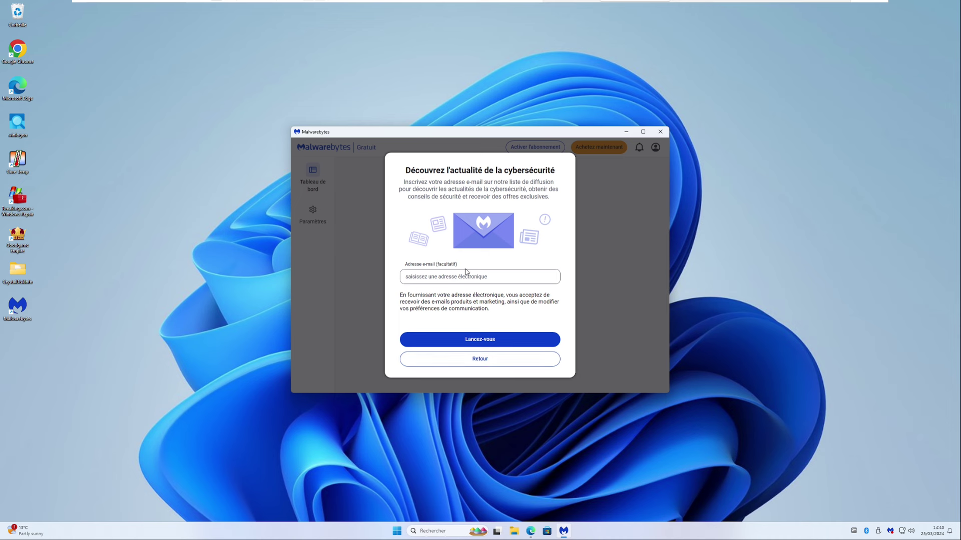
{"action": "left_click", "coordinate": [500, 341]}
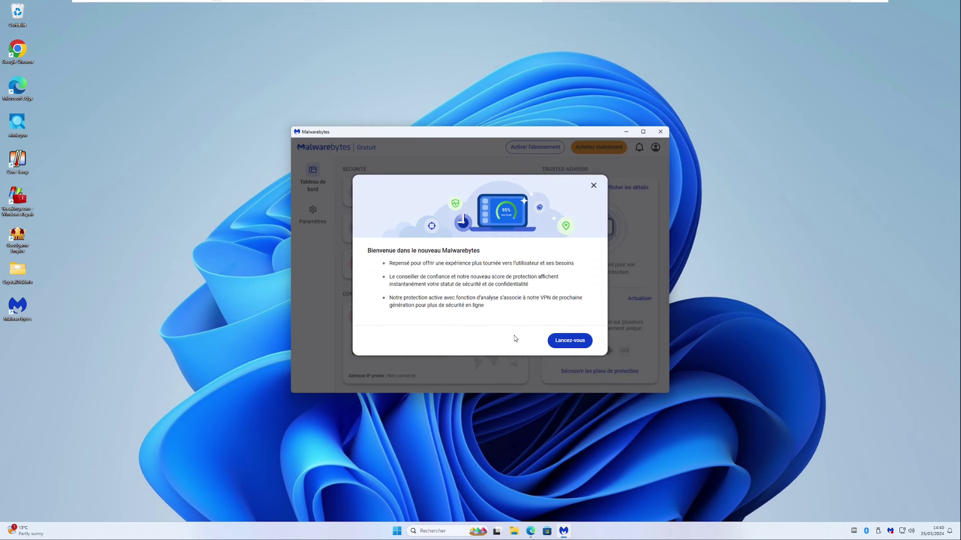
{"action": "left_click", "coordinate": [593, 186]}
Step: Look at the account options without choosing any, and start a threat scan of the PC with Malwarebytes
{"action": "left_click", "coordinate": [655, 148]}
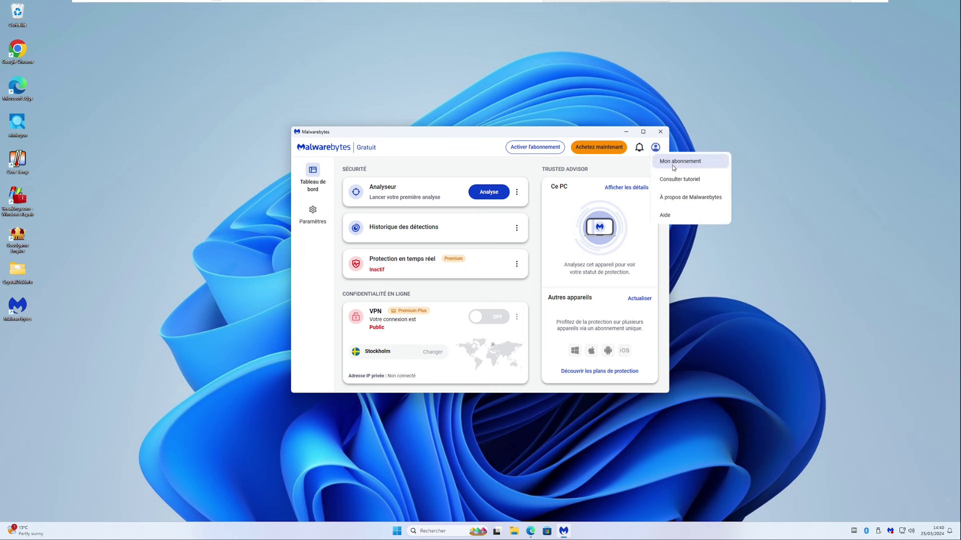
{"action": "left_click", "coordinate": [464, 170]}
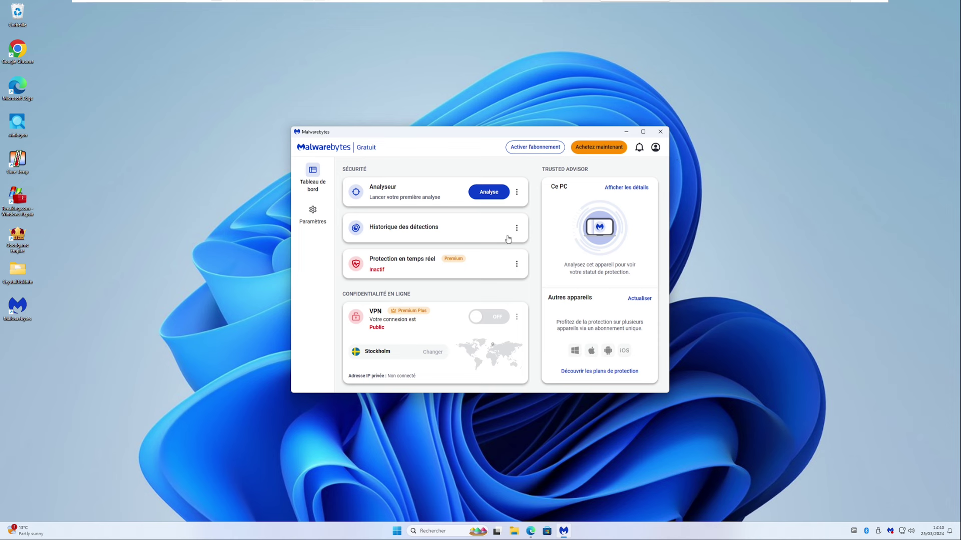
{"action": "left_click", "coordinate": [493, 194]}
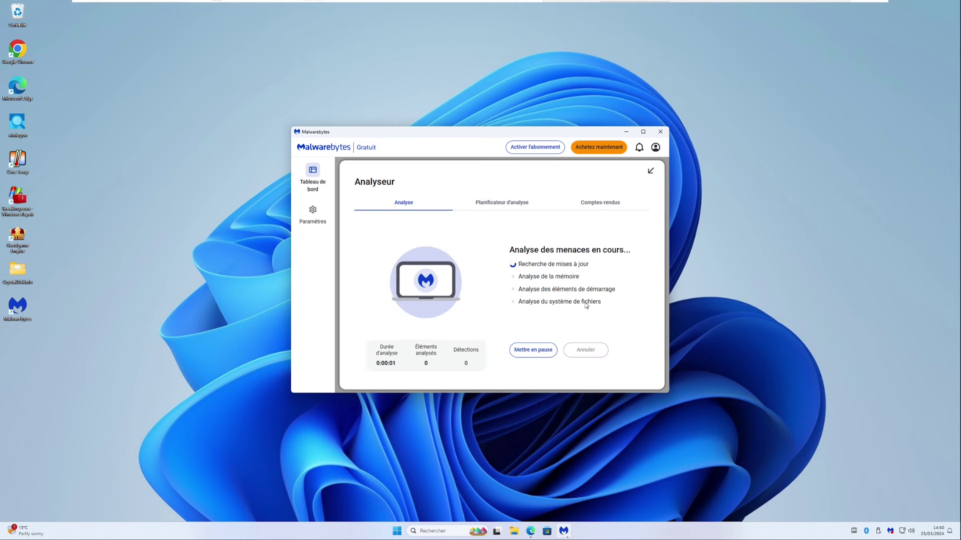